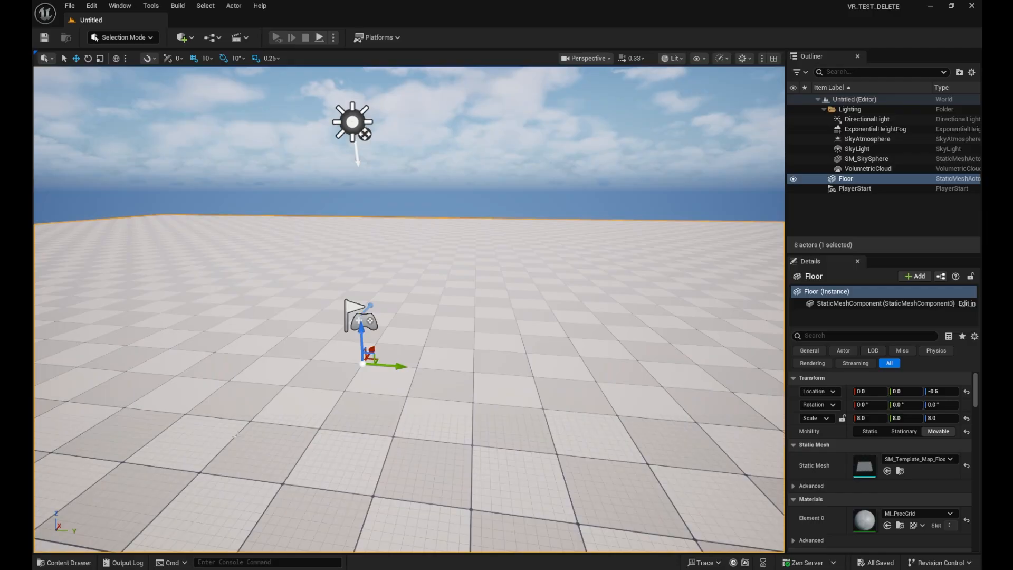
Open the VRTemplateMap level from the VRTemplate/Maps content folder
left_click(69, 7)
left_click(78, 563)
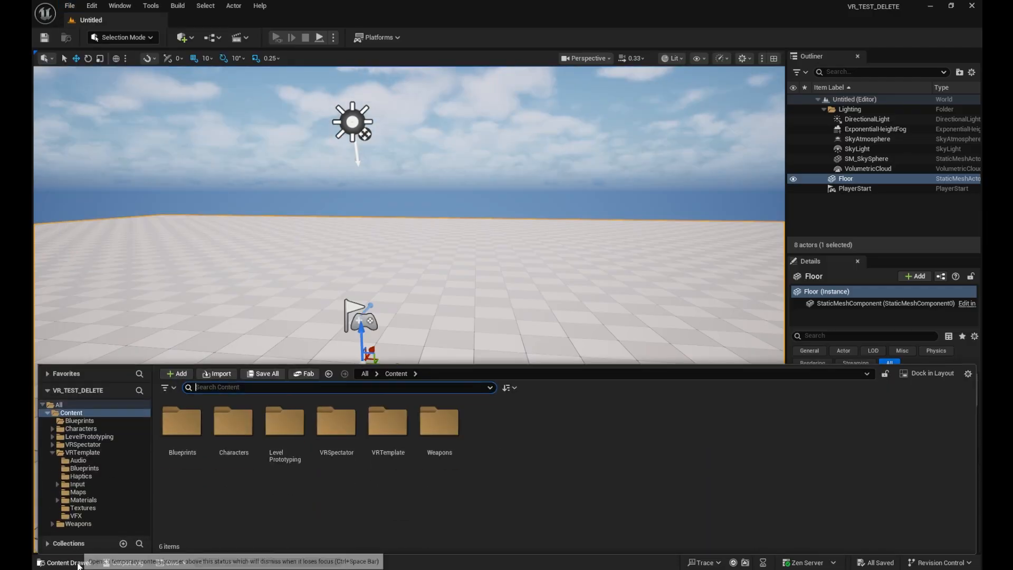
double_click(393, 428)
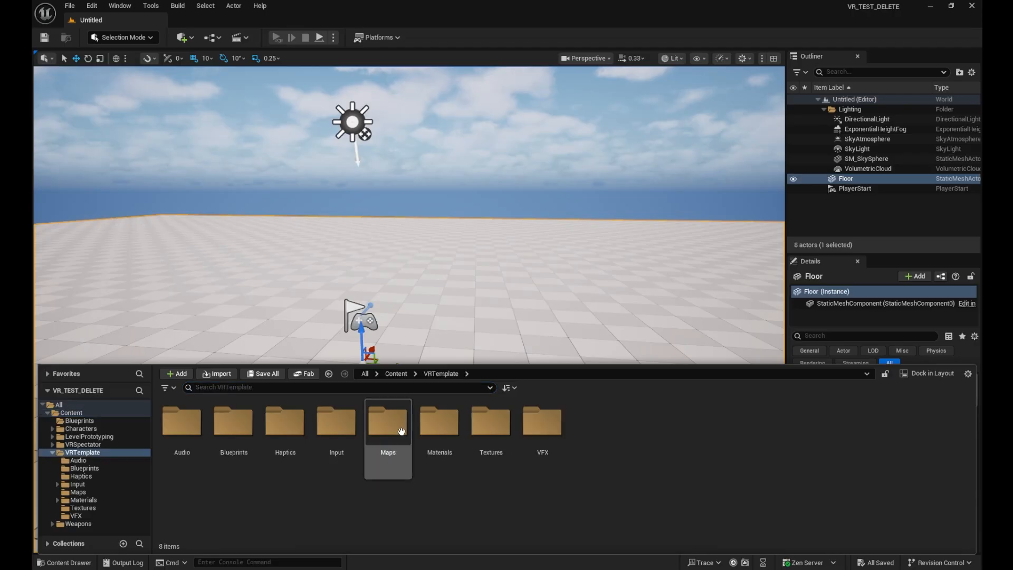
double_click(389, 422)
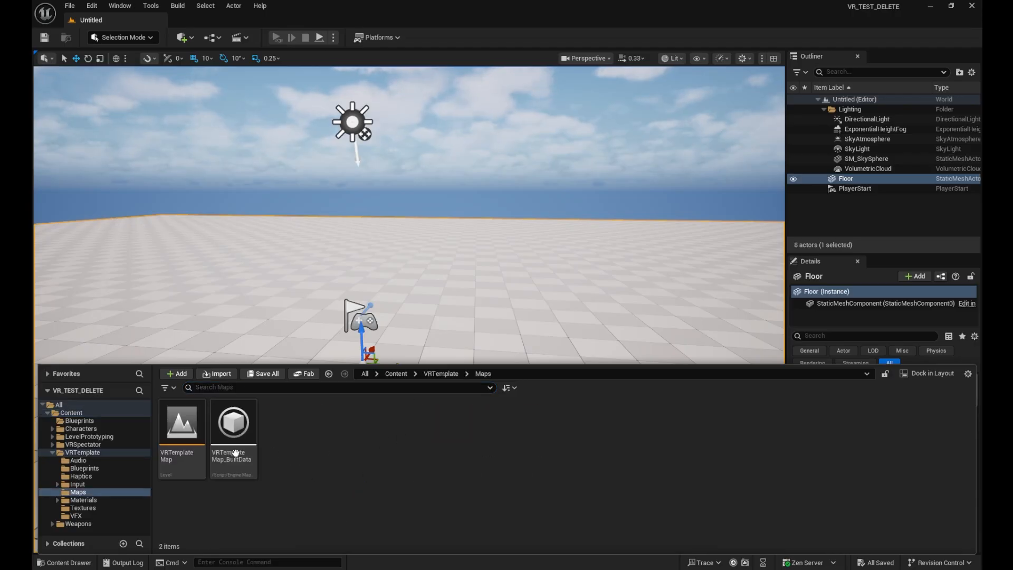
double_click(182, 459)
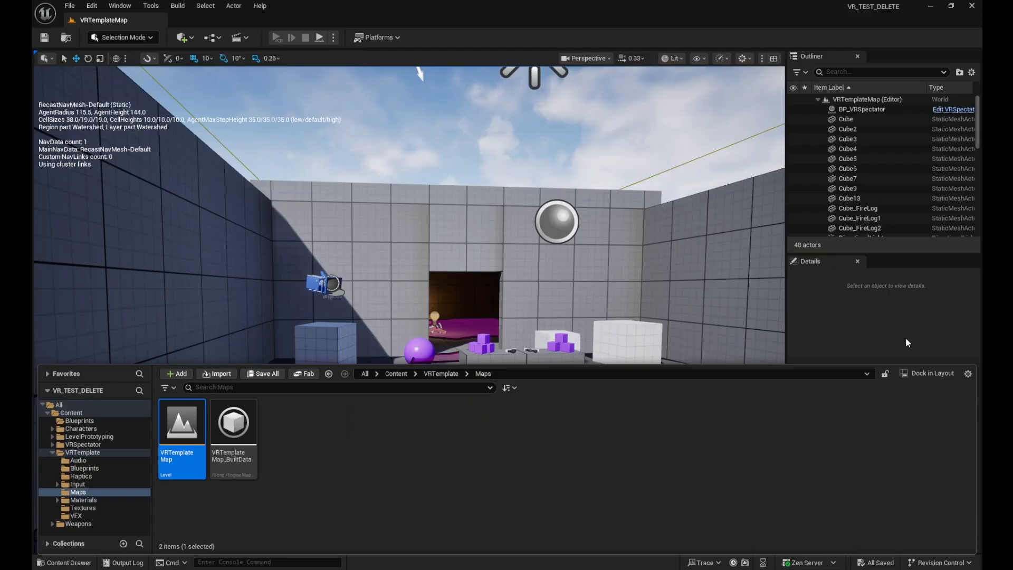
Select a small purple cube on the table and open its Grabbable_SmallCube Blueprint for editing
left_click(495, 318)
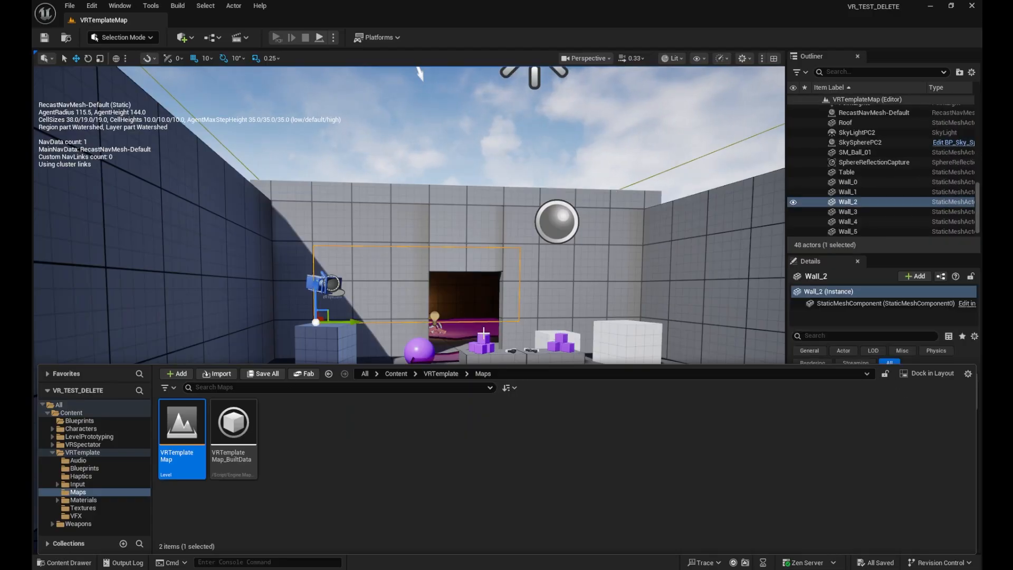
left_click(482, 342)
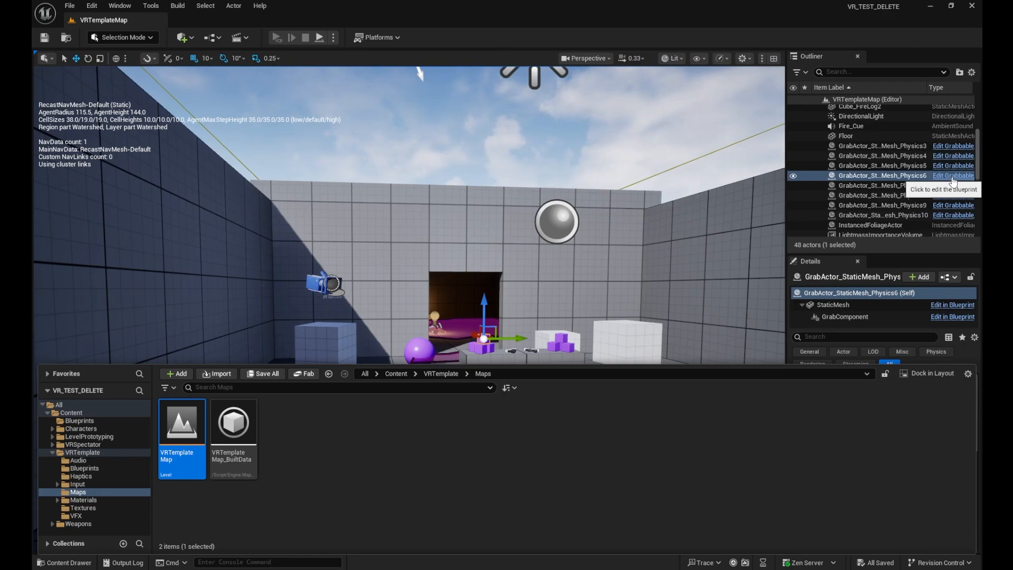
key("ctrl+space")
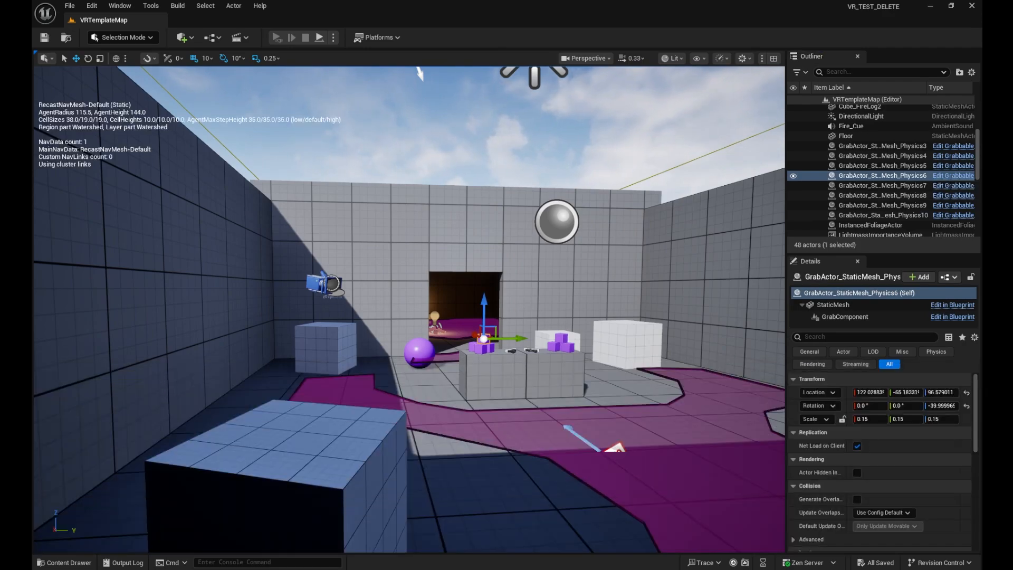
left_click(952, 175)
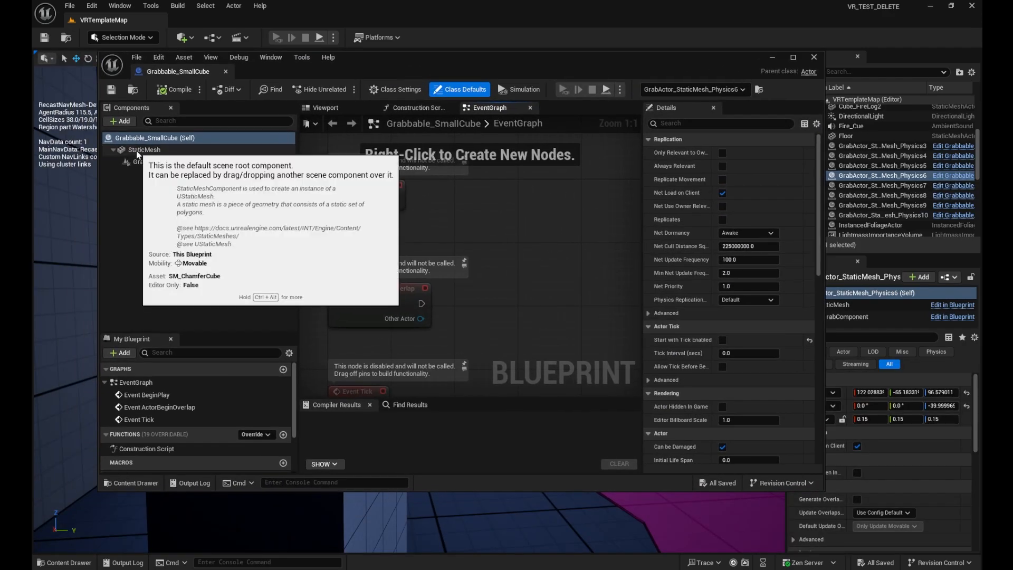
Examine the settings of the StaticMesh and GrabComponent components in the Grabbable_SmallCube Blueprint
left_click(137, 151)
left_click(148, 167)
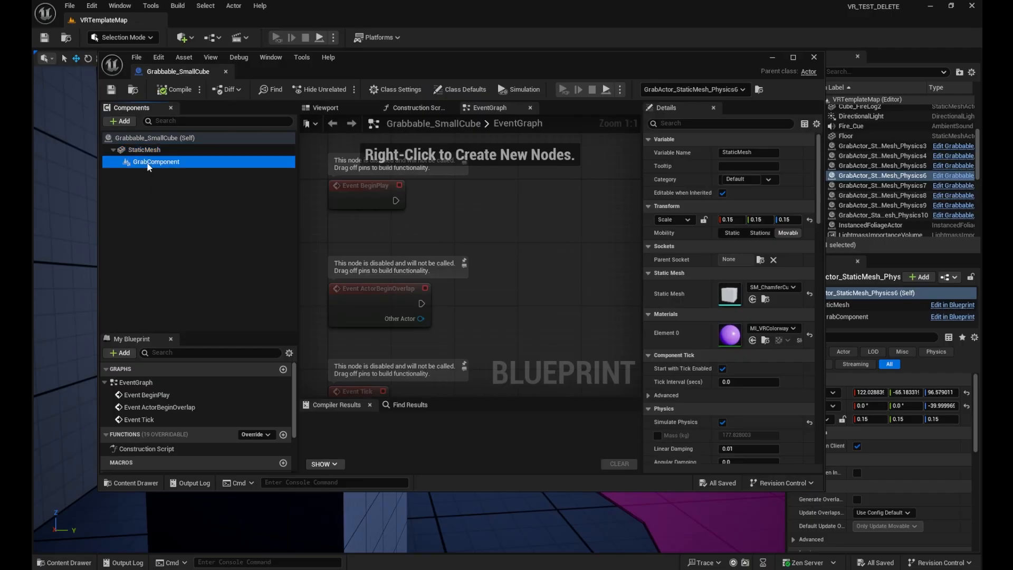
left_click(158, 150)
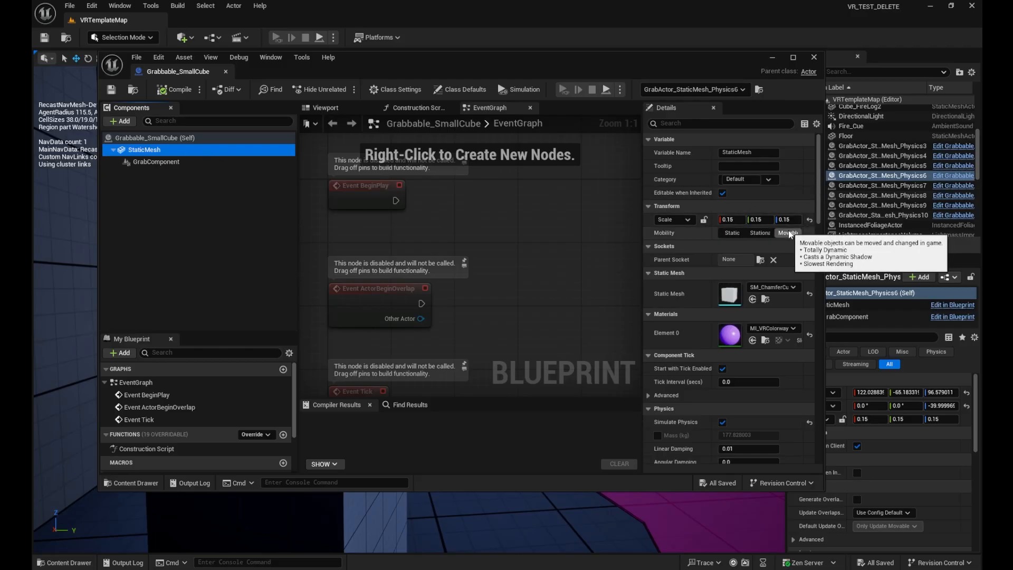
left_click(157, 161)
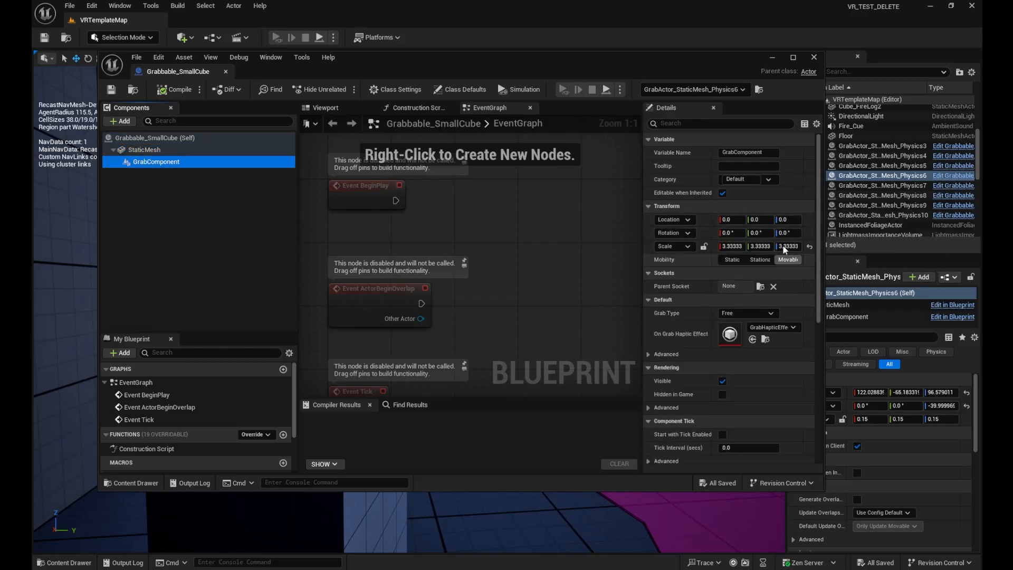
left_click(176, 150)
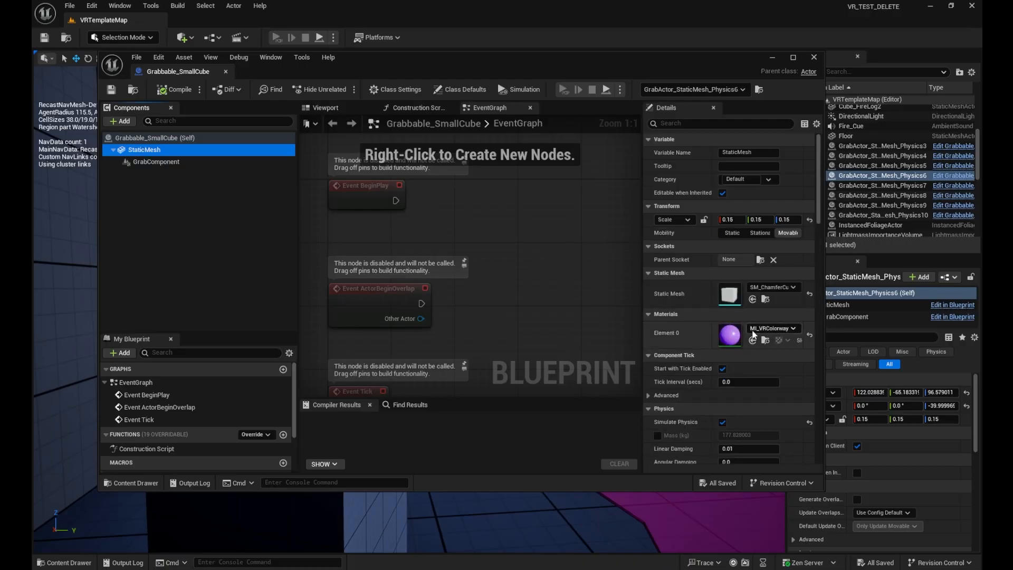
scroll(737, 388, "down", 1)
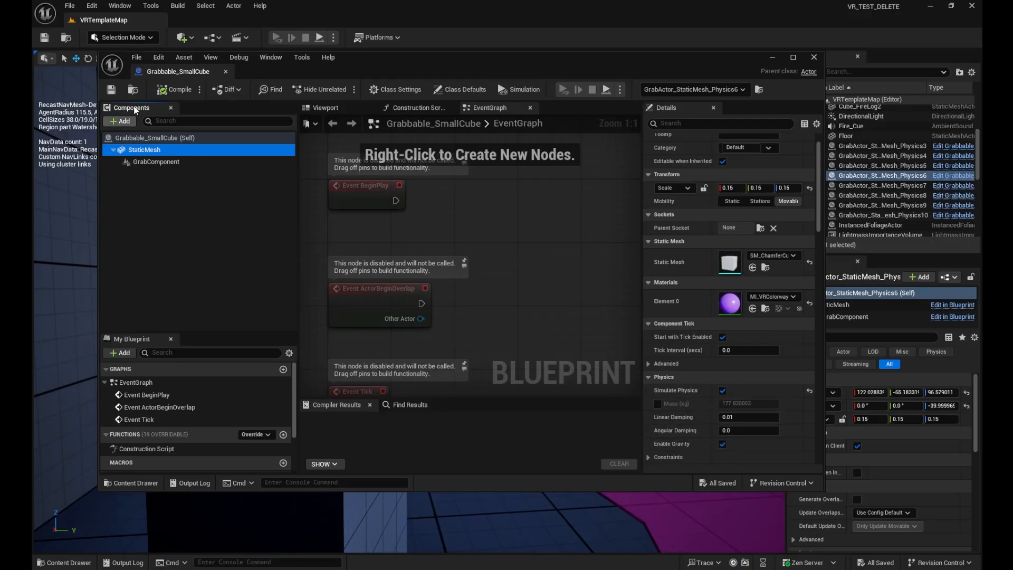
Minimize the Blueprint editor and create a new level from the Basic template
left_click(773, 58)
left_click(77, 9)
left_click(98, 43)
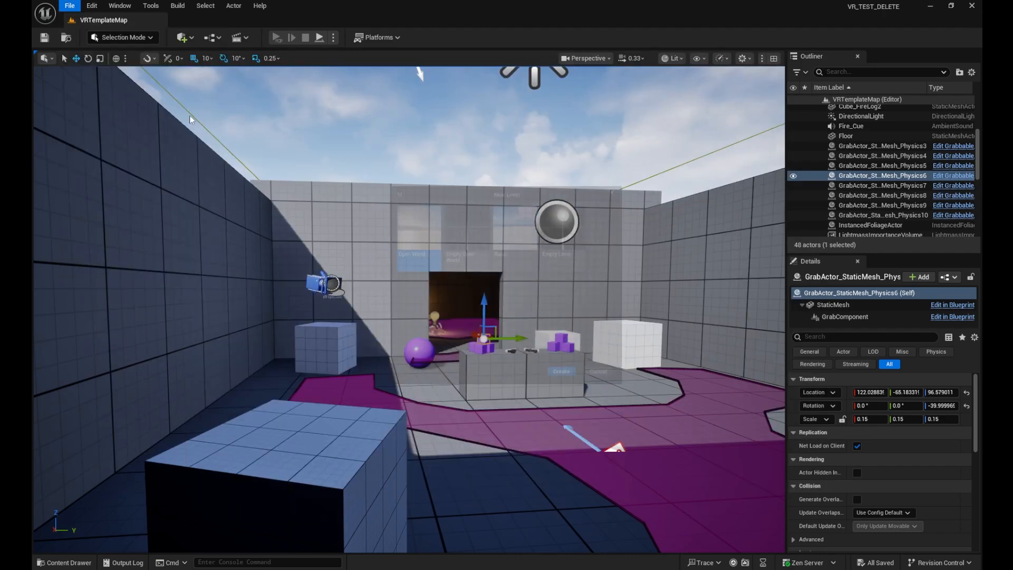
left_click(526, 232)
left_click(569, 383)
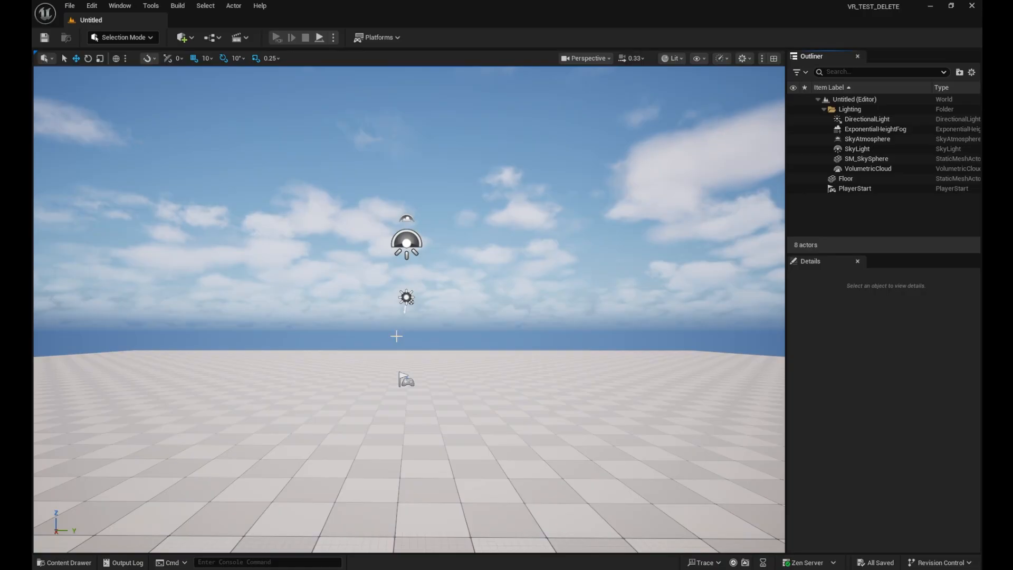
Create an empty Blueprint class with Actor as parent, named BP_MyBlueprint, in the Blueprints folder
left_click(219, 38)
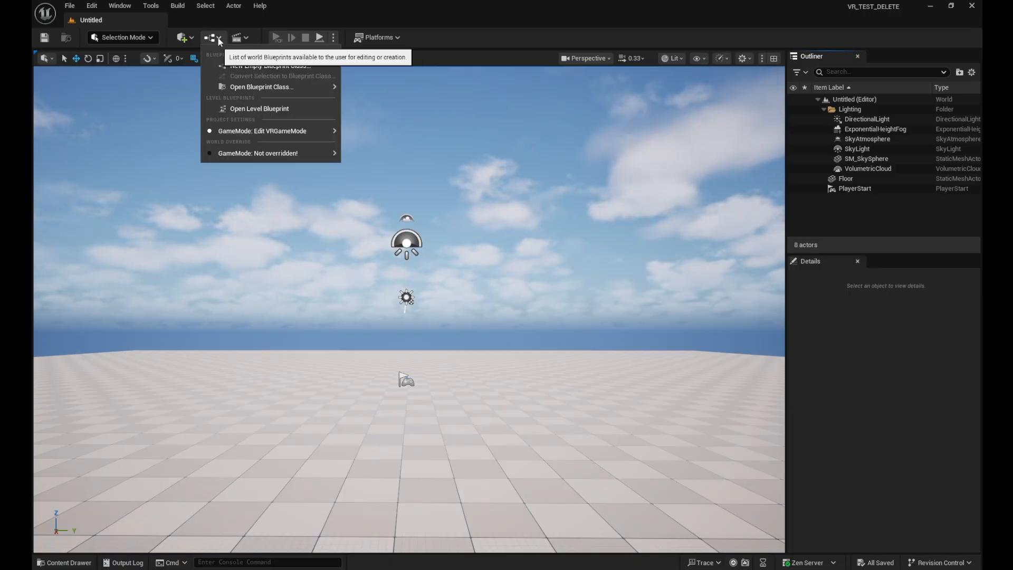
left_click(242, 66)
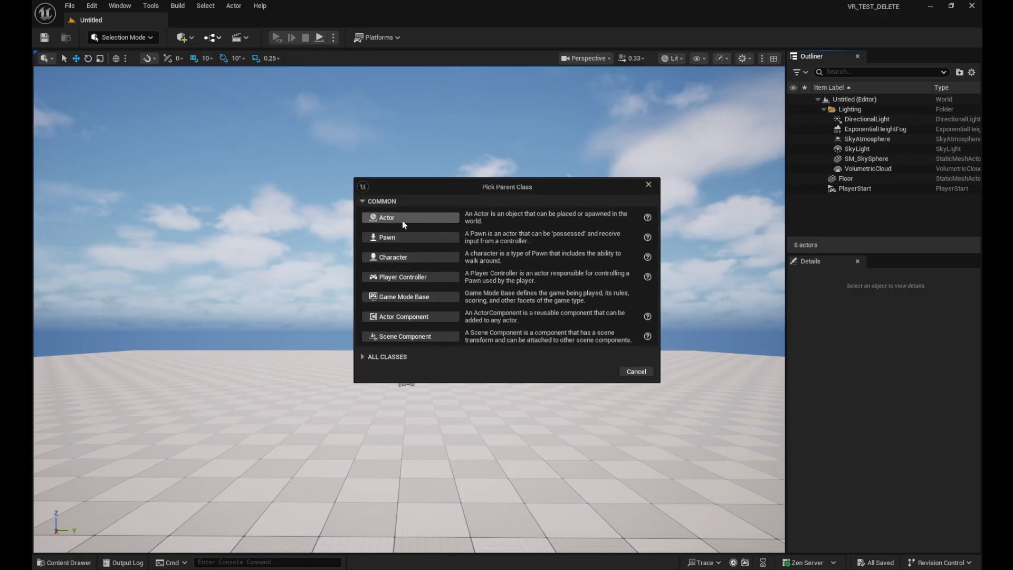
left_click(399, 217)
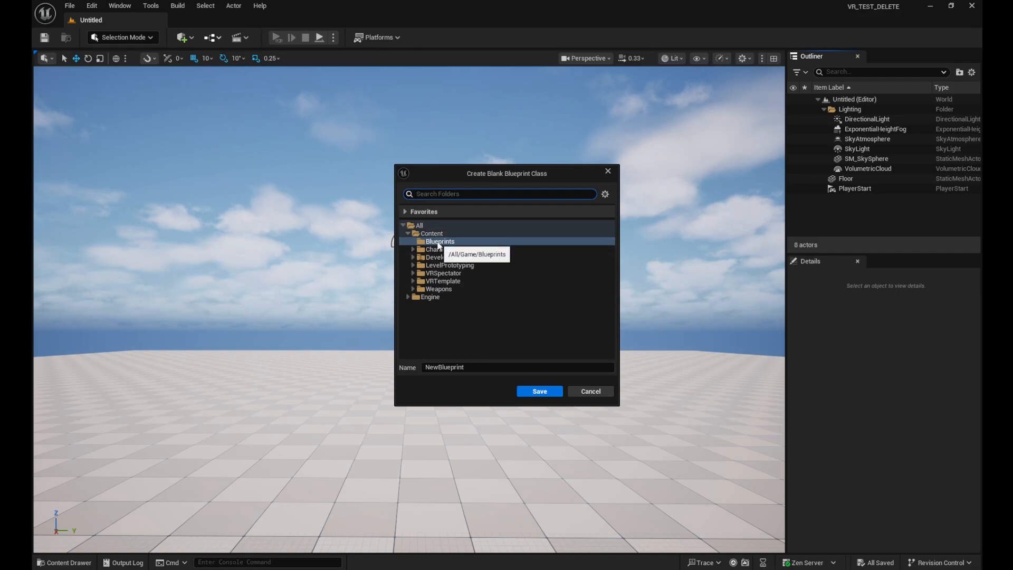
right_click(445, 331)
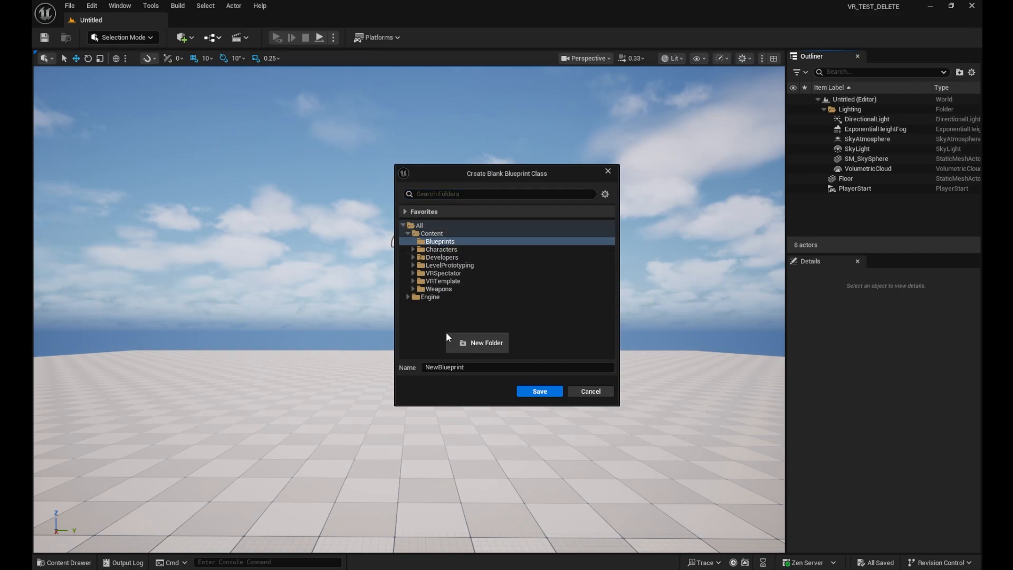
left_click(463, 367)
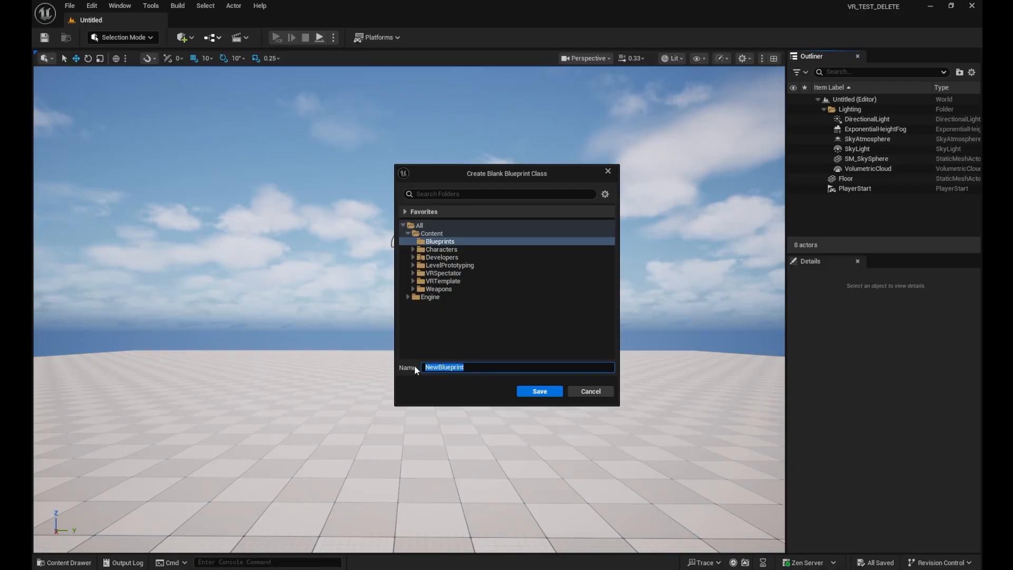
type("BP_MyBlu")
left_click_drag(433, 367, 424, 368)
left_click(459, 367)
left_click(535, 393)
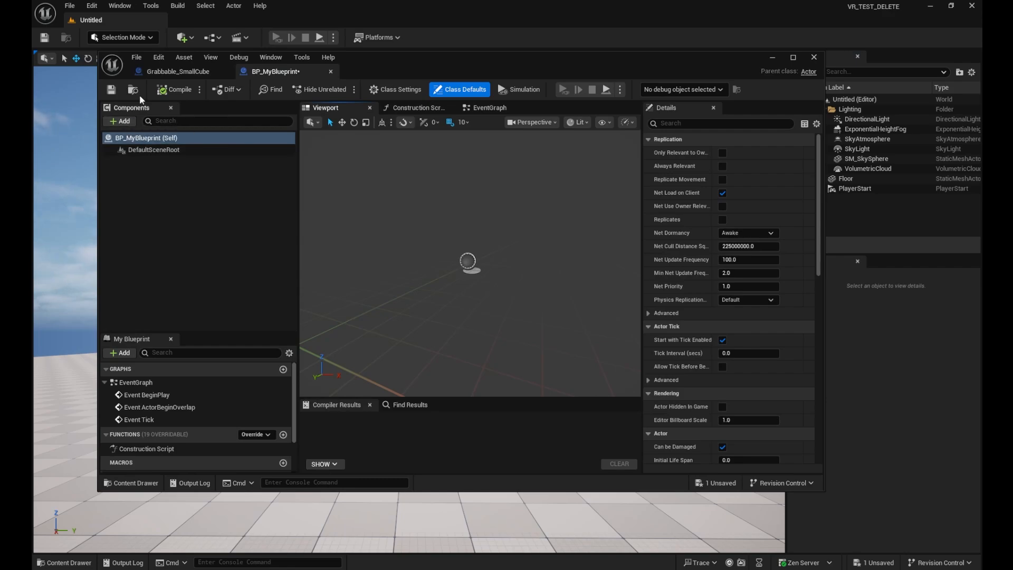
Check the component structure of Grabbable_SmallCube and add a Static Mesh component with its default name to BP_MyBlueprint
left_click(178, 71)
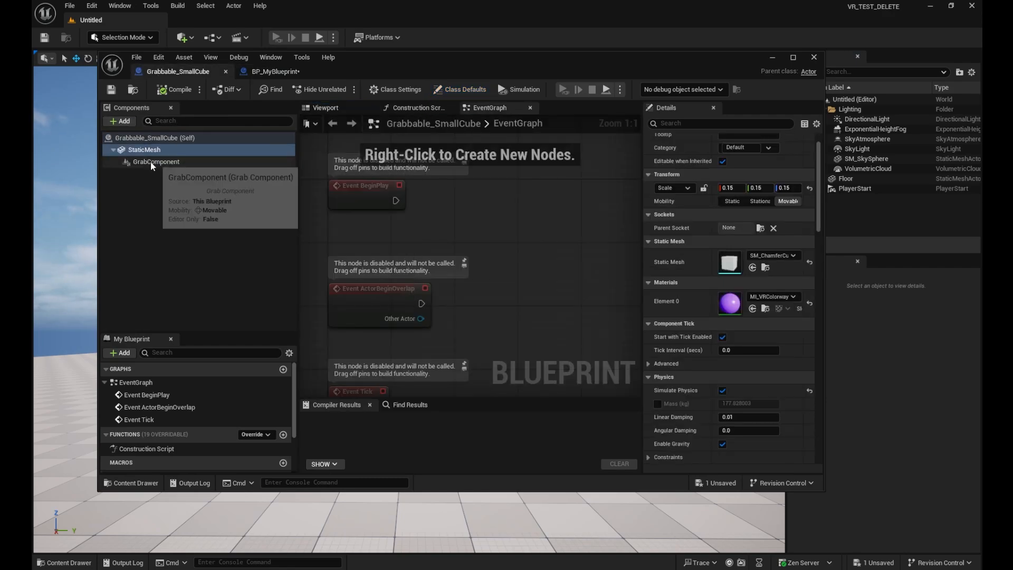
left_click(273, 71)
left_click(121, 121)
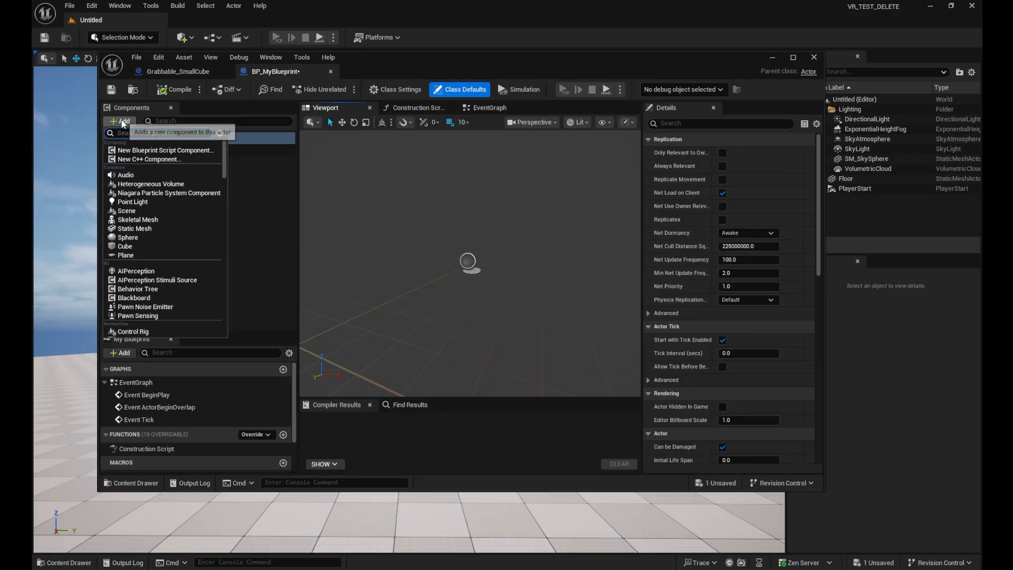
type("static")
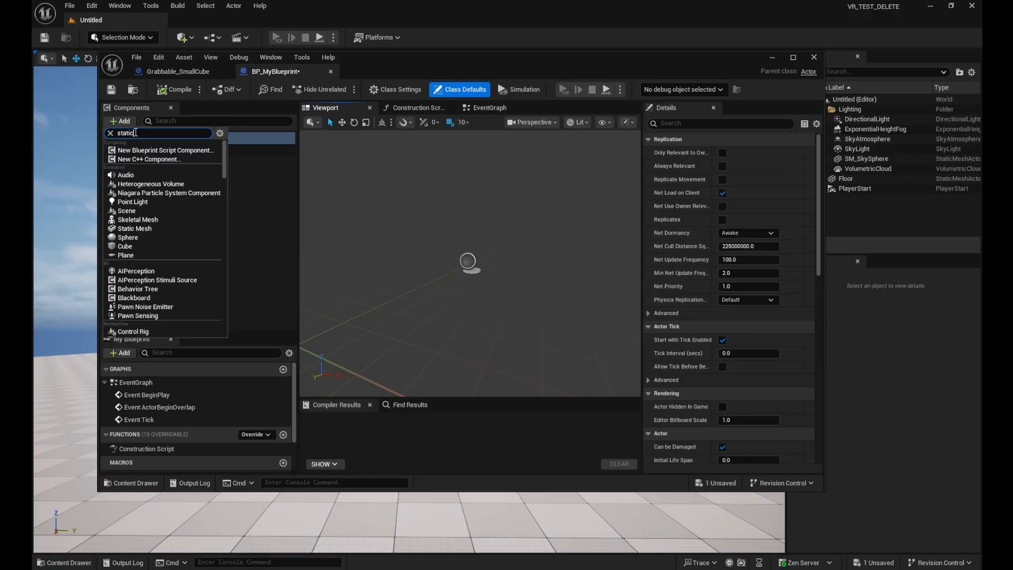
left_click(140, 231)
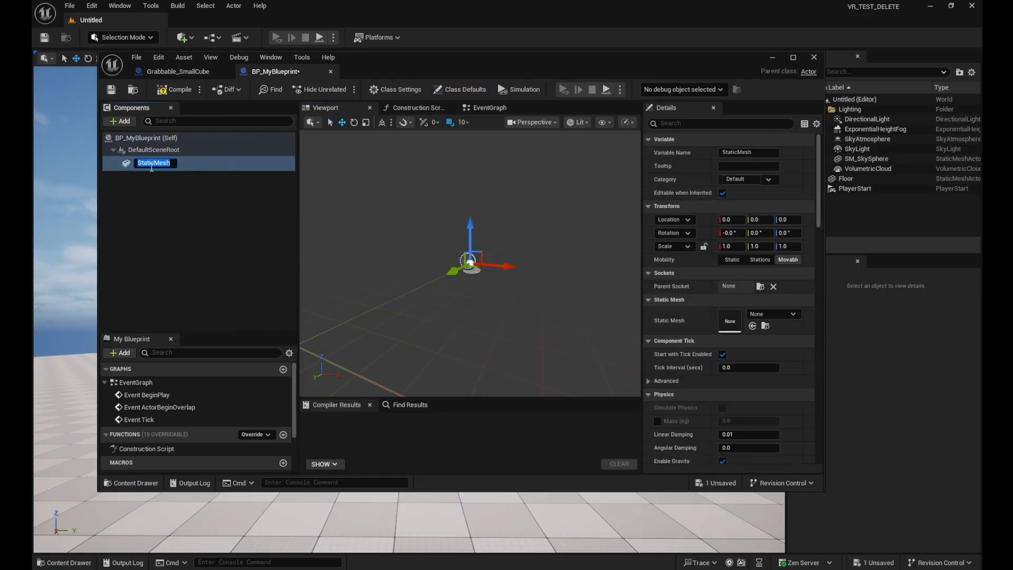
key("Return")
left_click(184, 163)
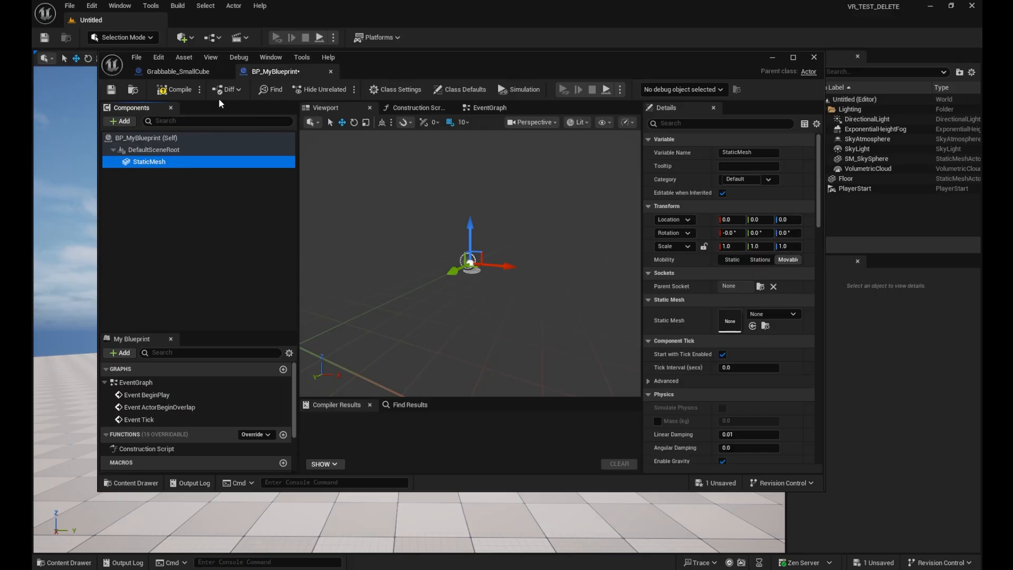
Add a Grab Component as a child of the StaticMesh component in BP_MyBlueprint and view its settings
left_click(121, 121)
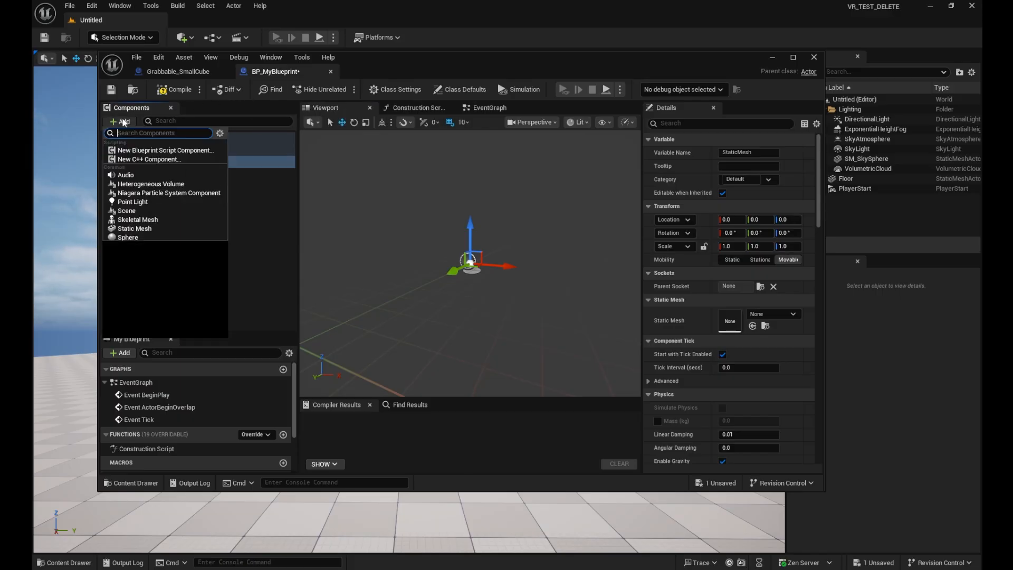
type("grab")
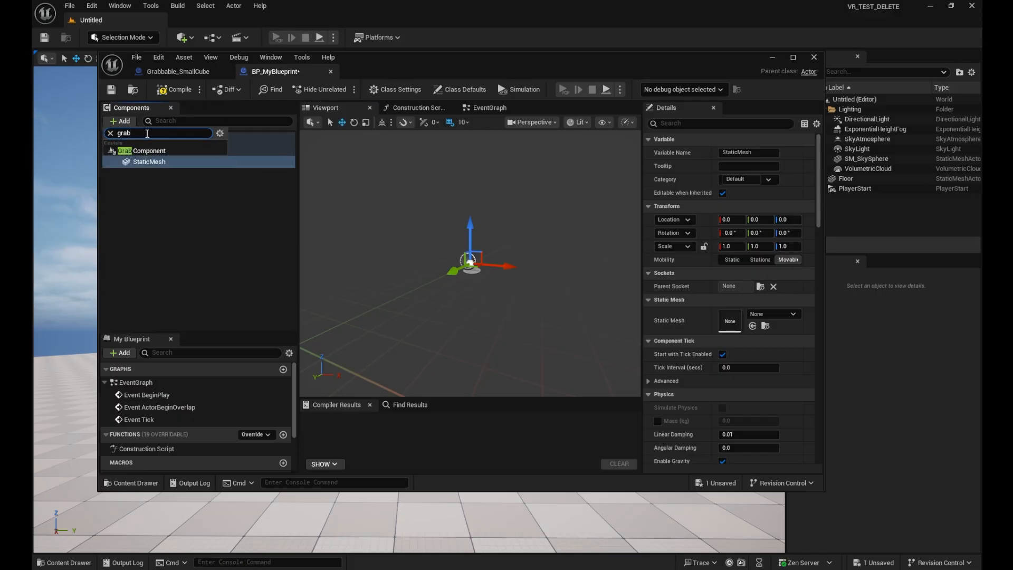
left_click(145, 151)
left_click(225, 186)
left_click(175, 161)
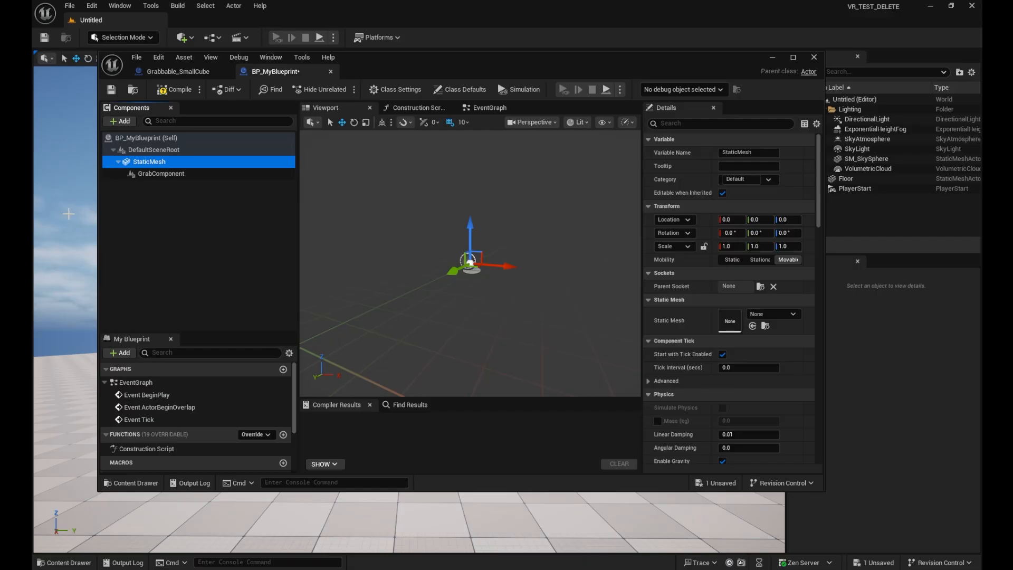
left_click(159, 173)
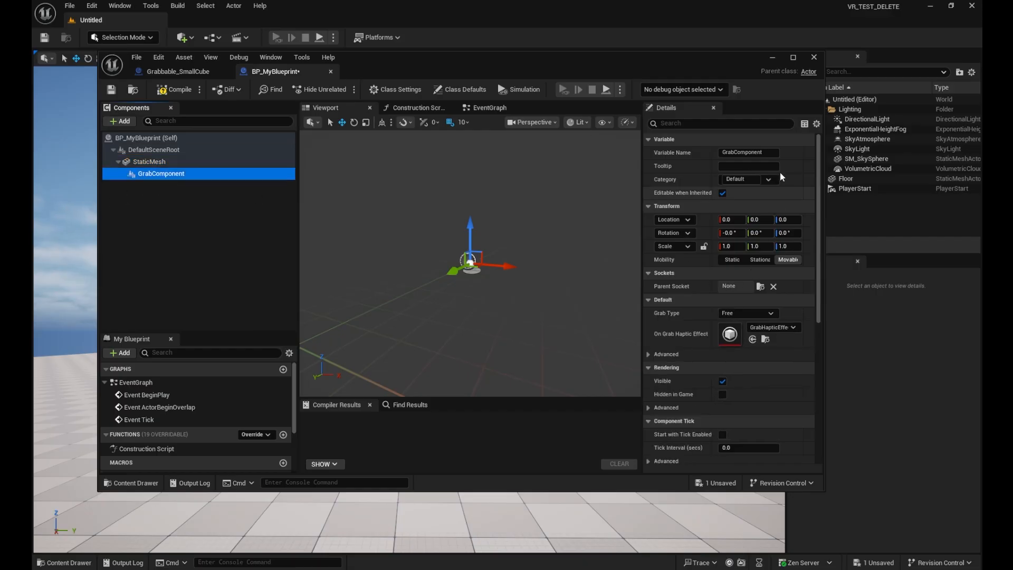
Assign the Cone mesh to the StaticMesh component of BP_MyBlueprint
left_click(149, 162)
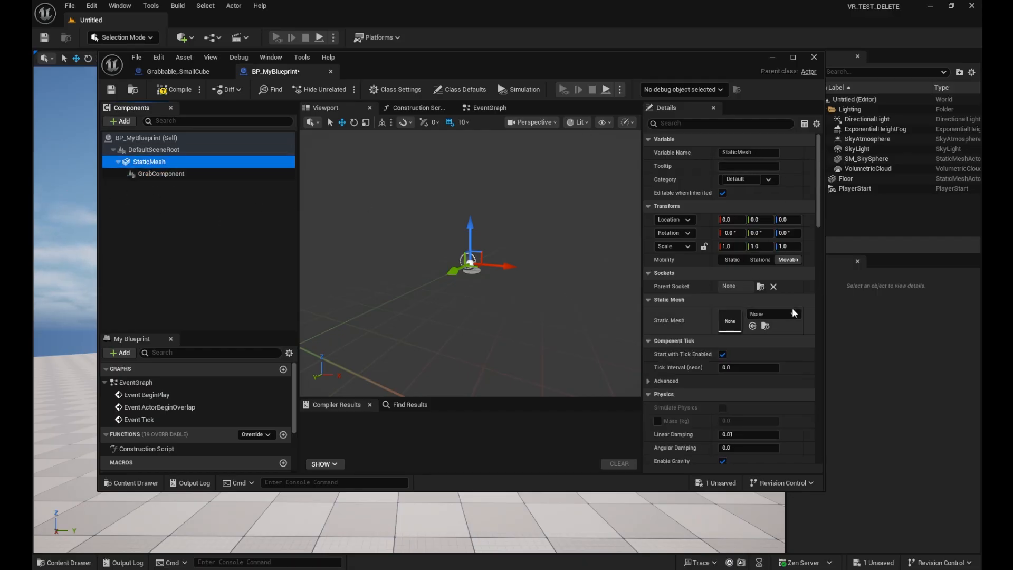
left_click(756, 314)
scroll(828, 485, "down", 10)
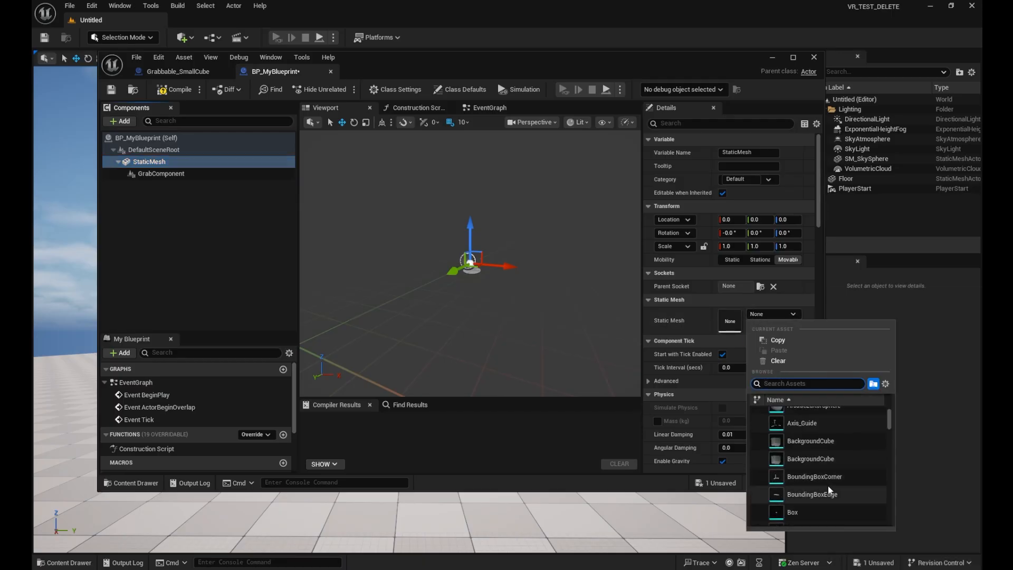
scroll(828, 485, "down", 2)
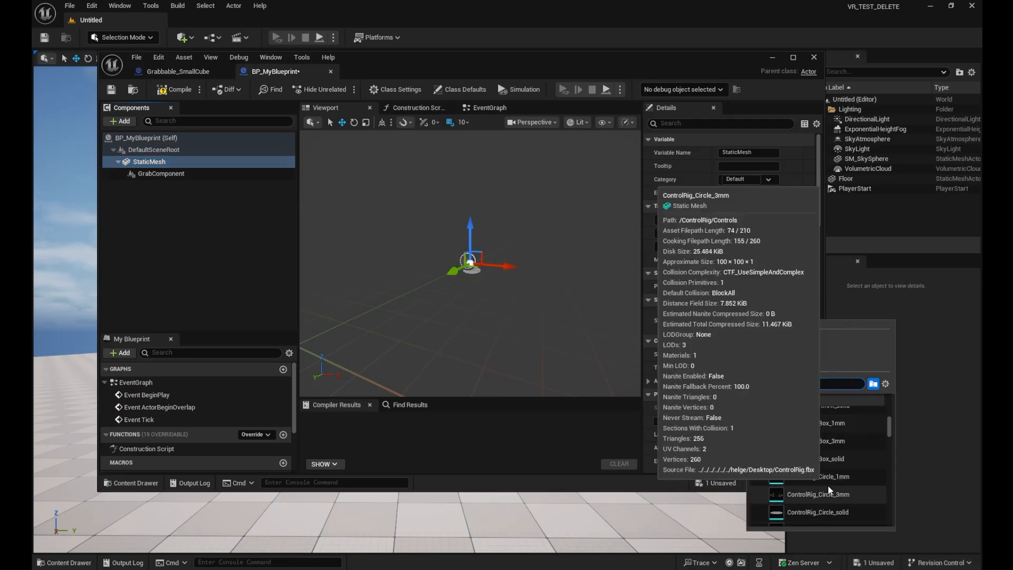
scroll(827, 485, "down", 3)
scroll(828, 485, "down", 2)
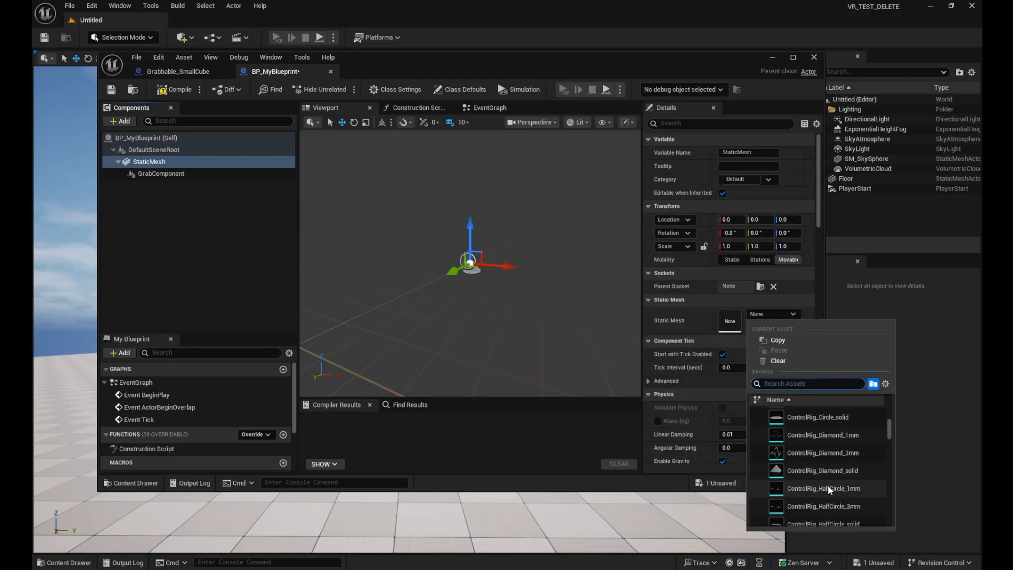
scroll(828, 486, "up", 8)
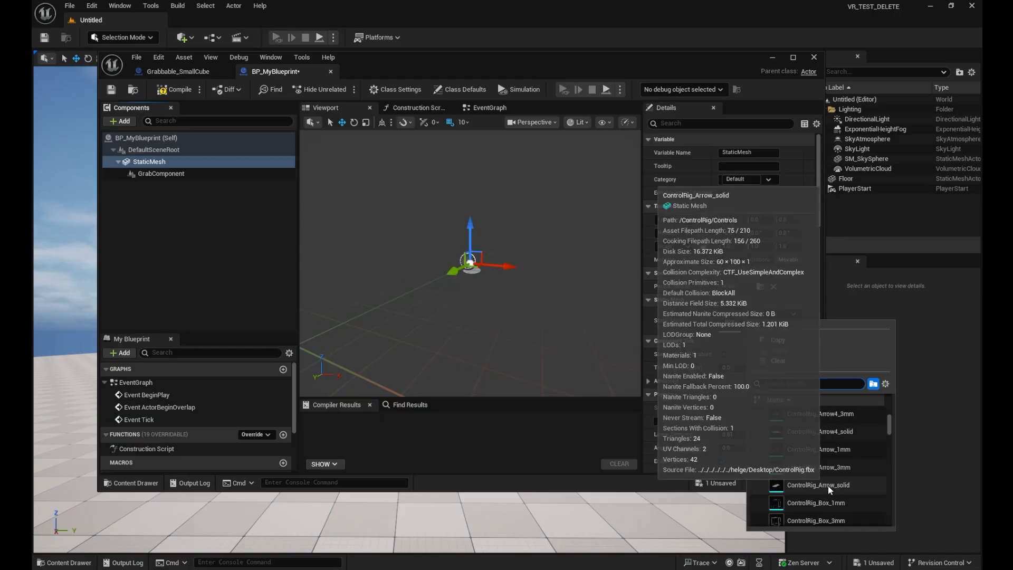
scroll(827, 485, "up", 2)
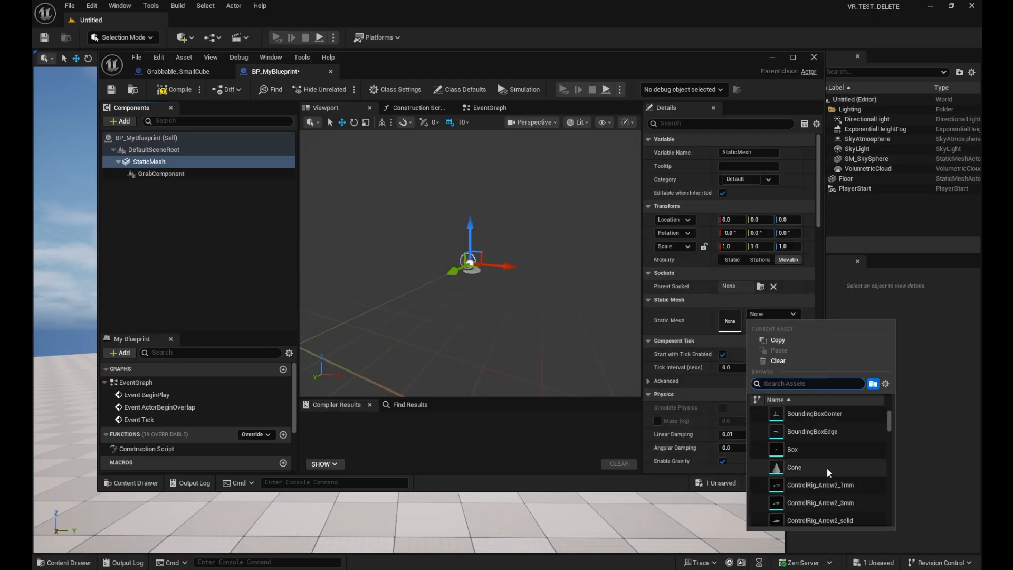
left_click(794, 467)
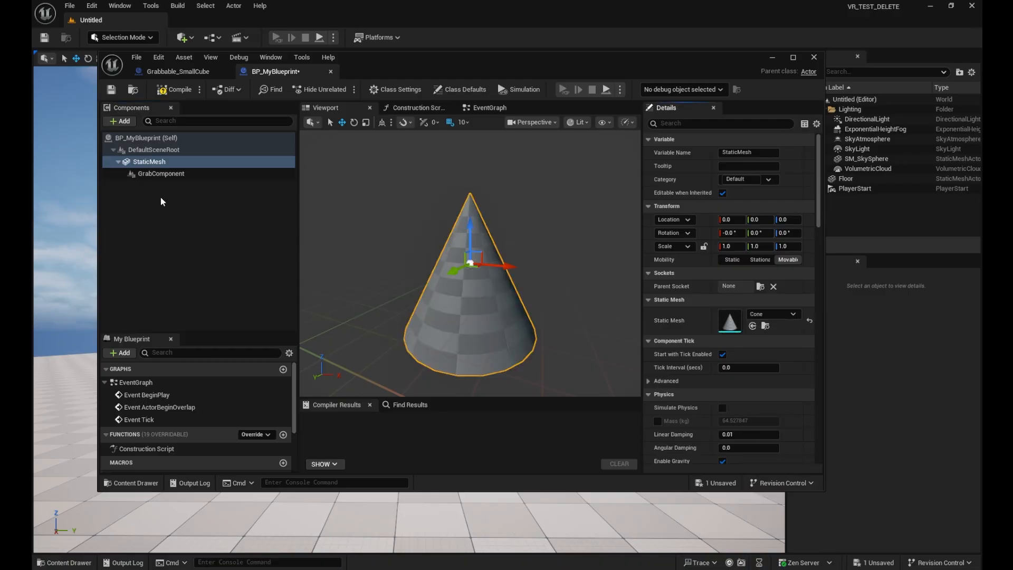
Check the mobility of the StaticMesh and GrabComponent components, and compile and save BP_MyBlueprint
left_click(160, 174)
left_click(160, 161)
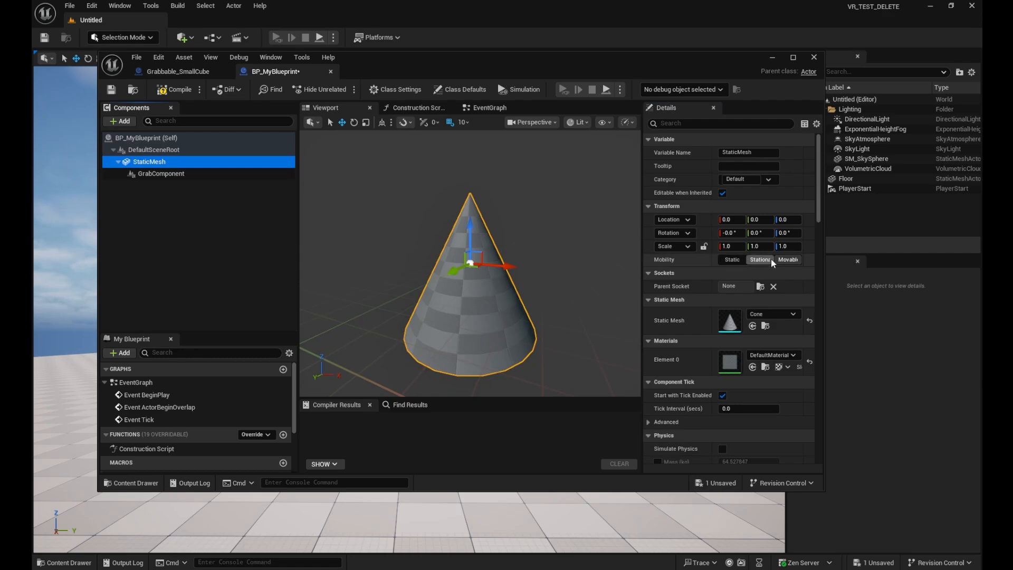
left_click(161, 174)
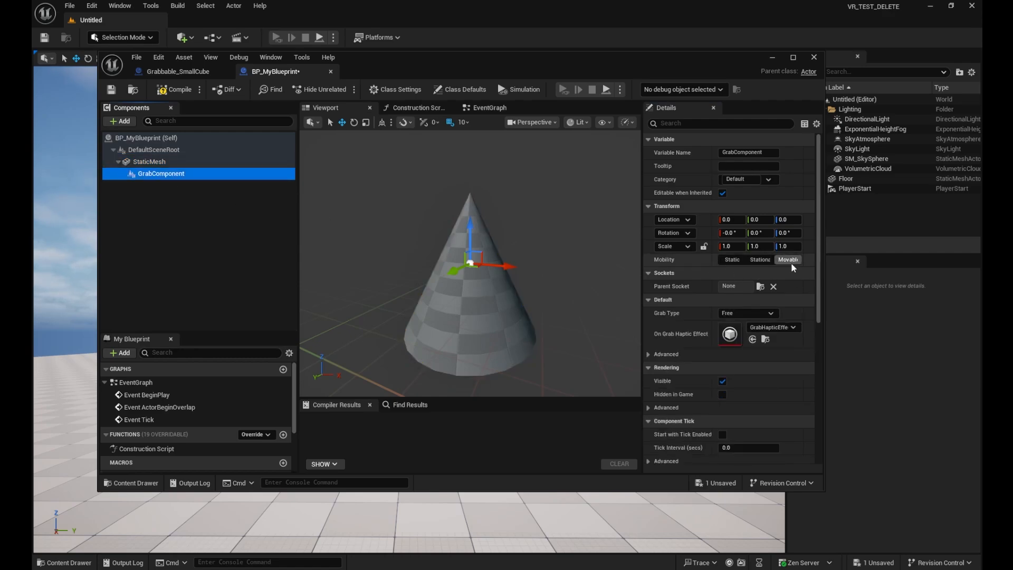
left_click(182, 162)
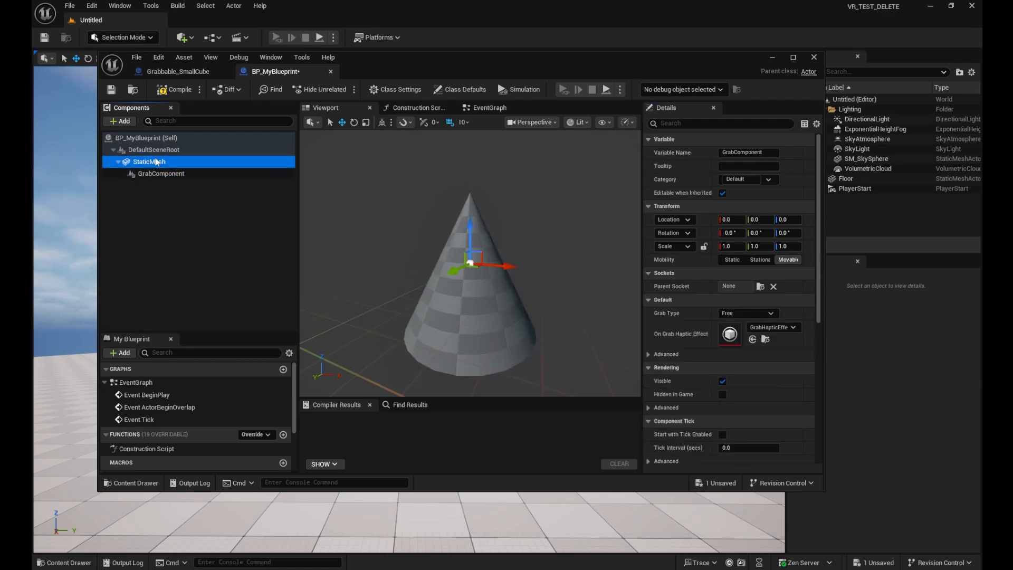
left_click(174, 89)
left_click(111, 89)
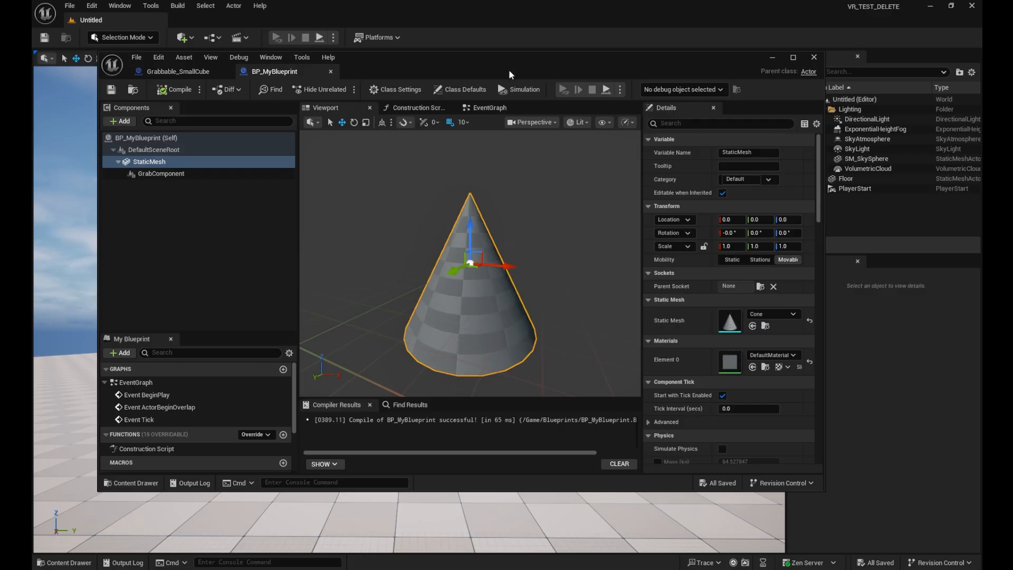
Minimize the Blueprint editor and place BP_MyBlueprint from the Content Blueprints folder in the level at about X -410, Y -230, Z 60
left_click_drag(509, 68, 466, 100)
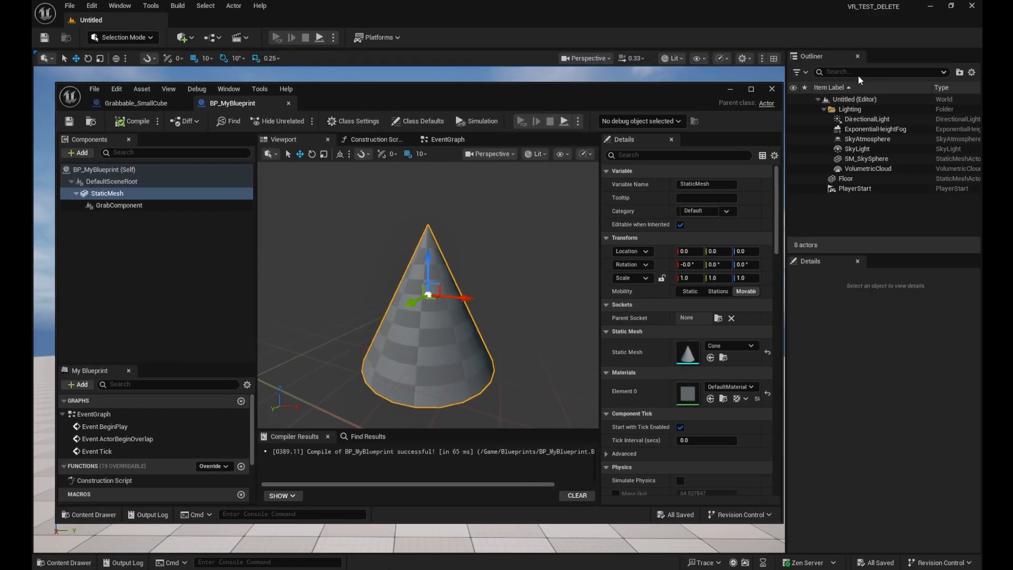
left_click(731, 89)
left_click(66, 561)
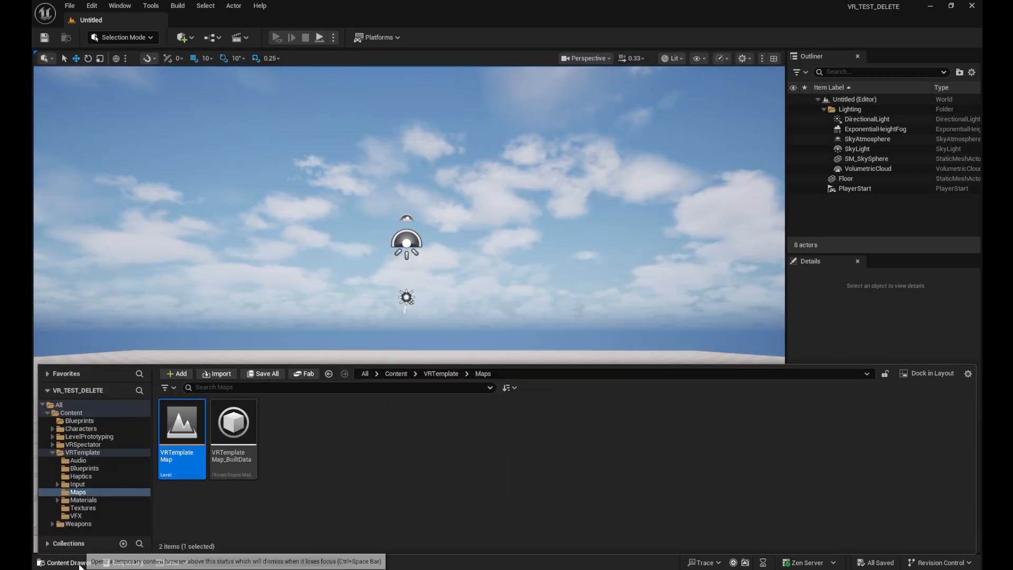
left_click(395, 373)
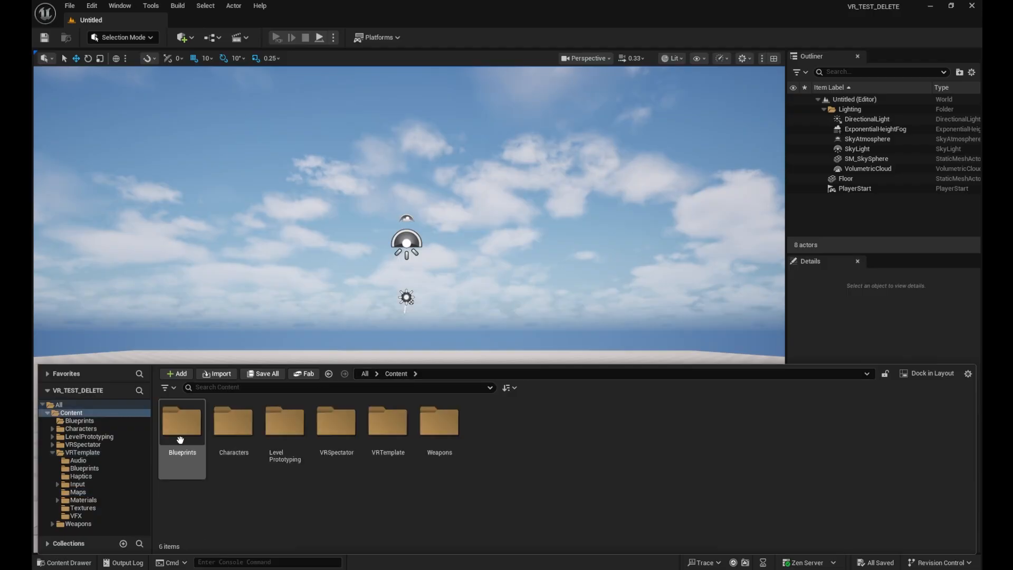
double_click(179, 440)
left_click_drag(176, 448, 316, 390)
Enable Simulate Physics on the StaticMesh component of BP_MyBlueprint, and compile and save the Blueprint
mouse_move(354, 569)
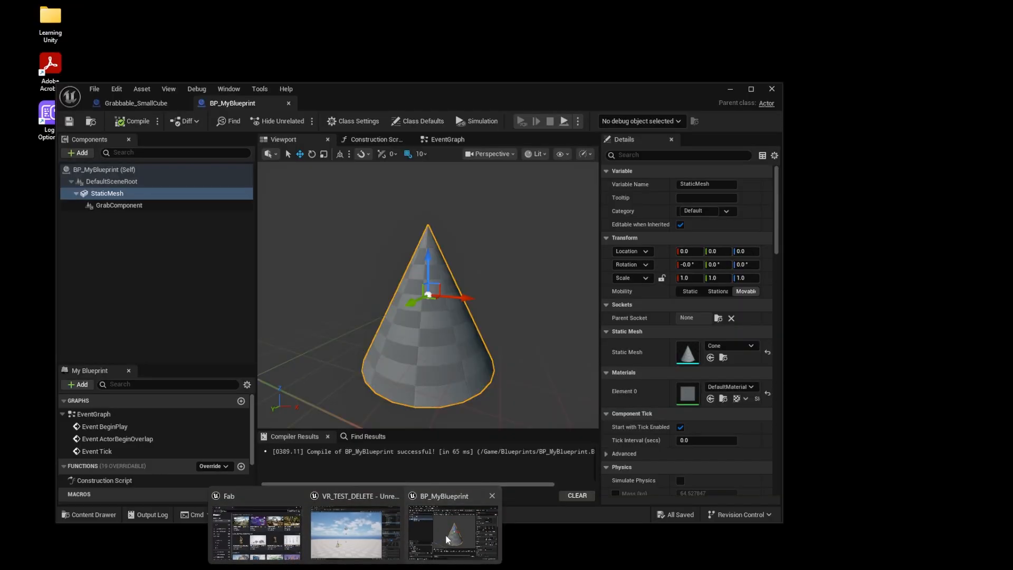
left_click(445, 533)
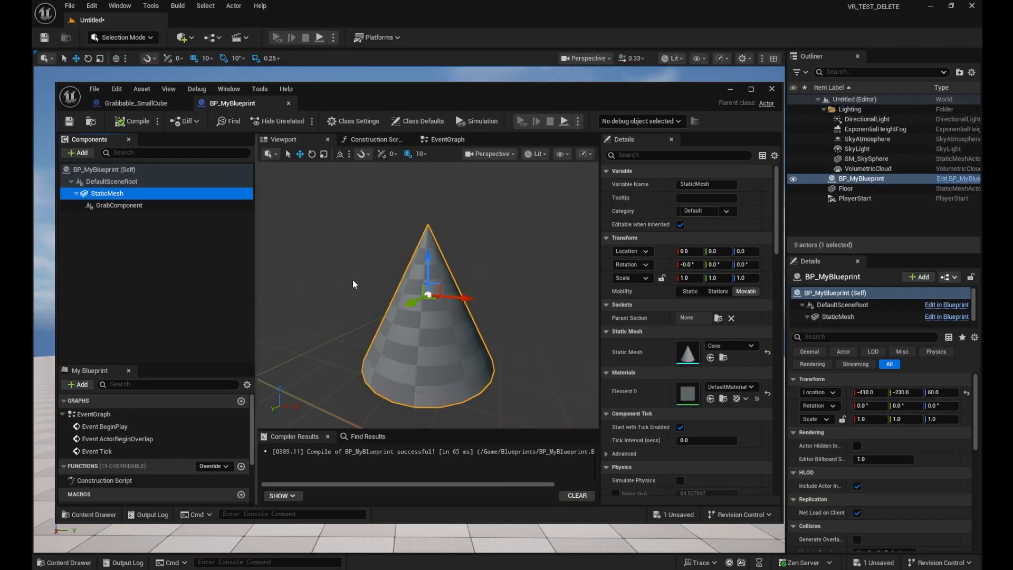
scroll(680, 422, "down", 1)
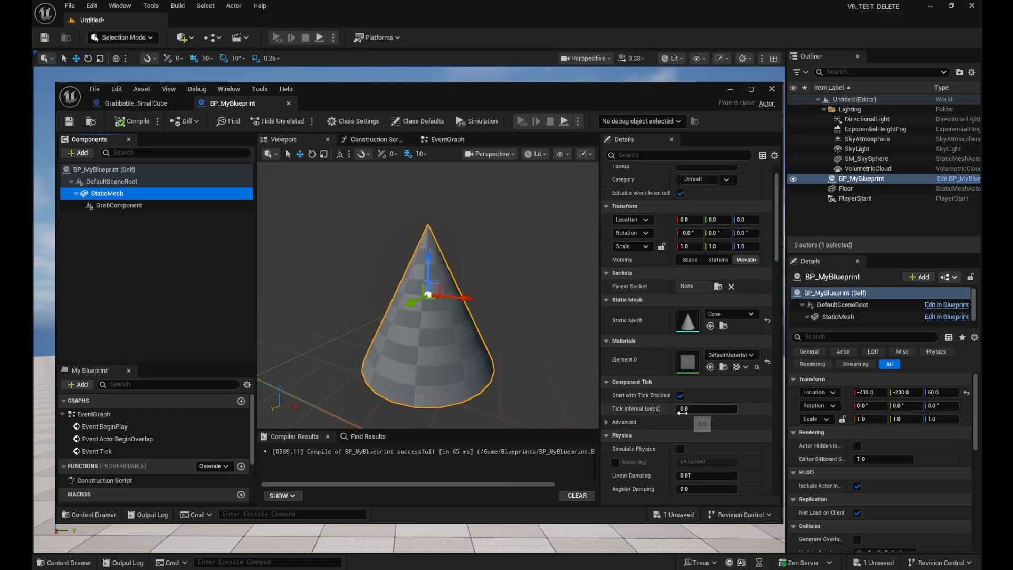
left_click(680, 448)
scroll(642, 450, "down", 2)
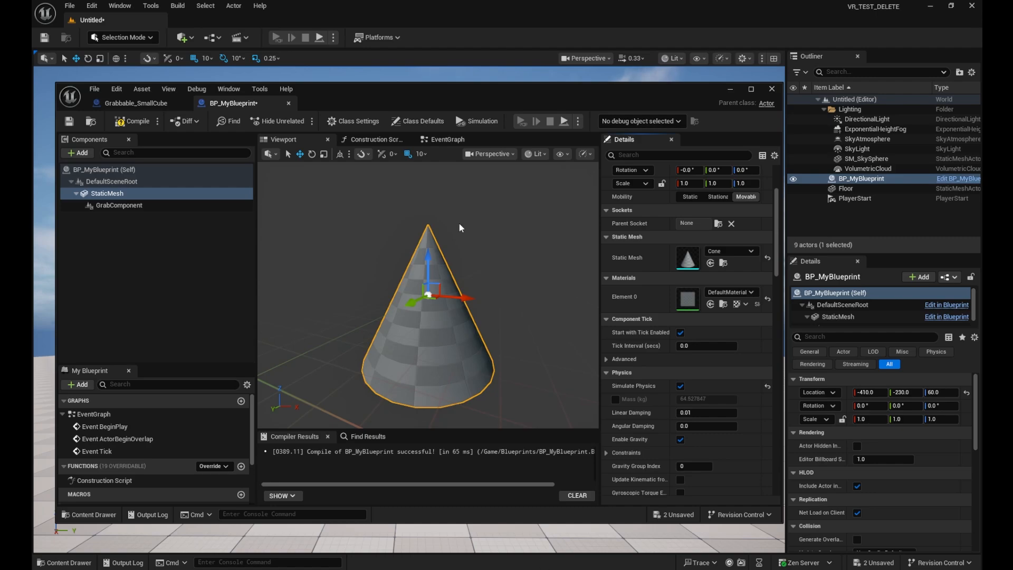
left_click(127, 125)
left_click(69, 122)
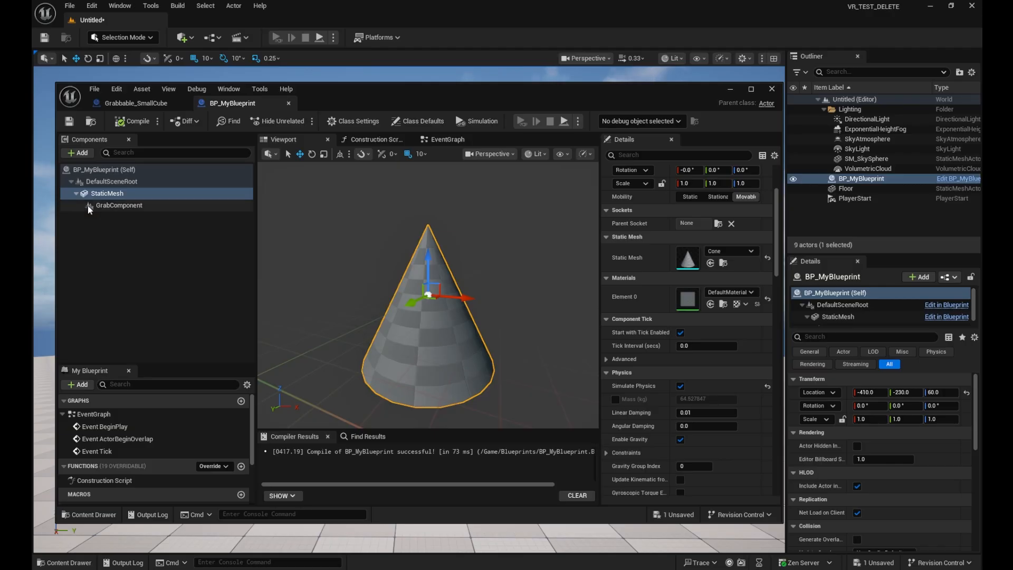
View the GrabComponent settings, return to the level, look at the Blueprints folder and select the placed cone
left_click(119, 205)
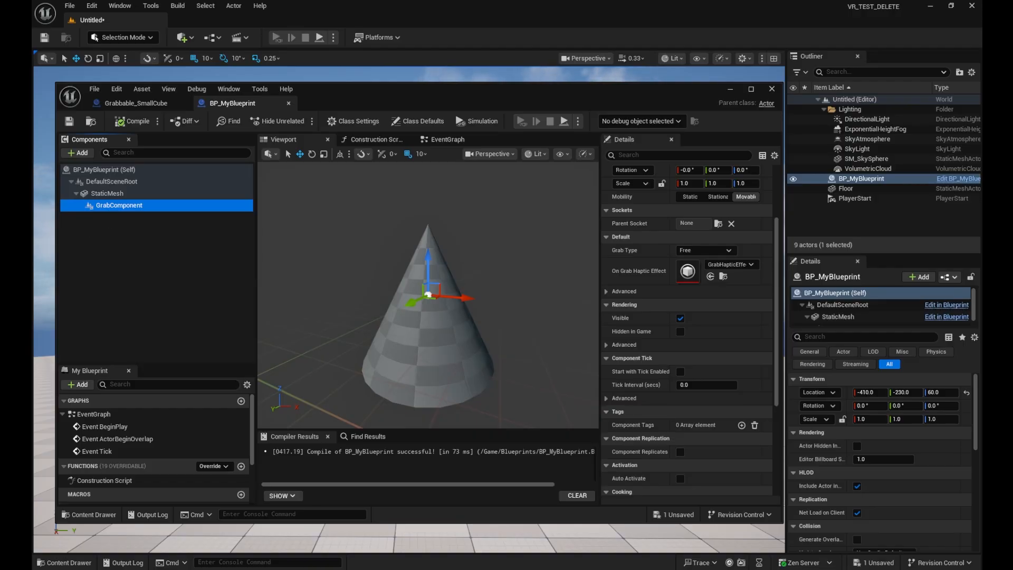
left_click(35, 407)
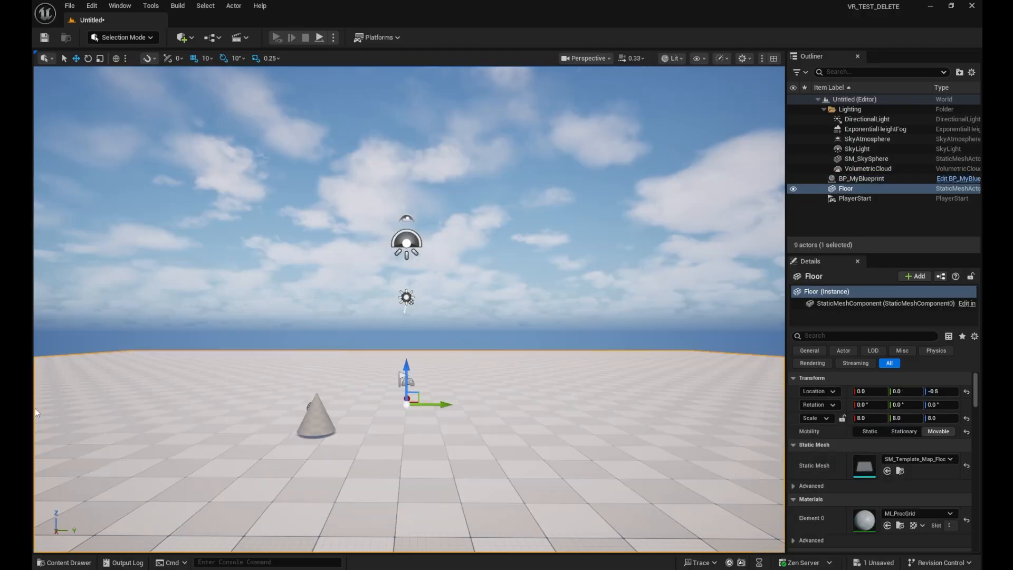
left_click(73, 562)
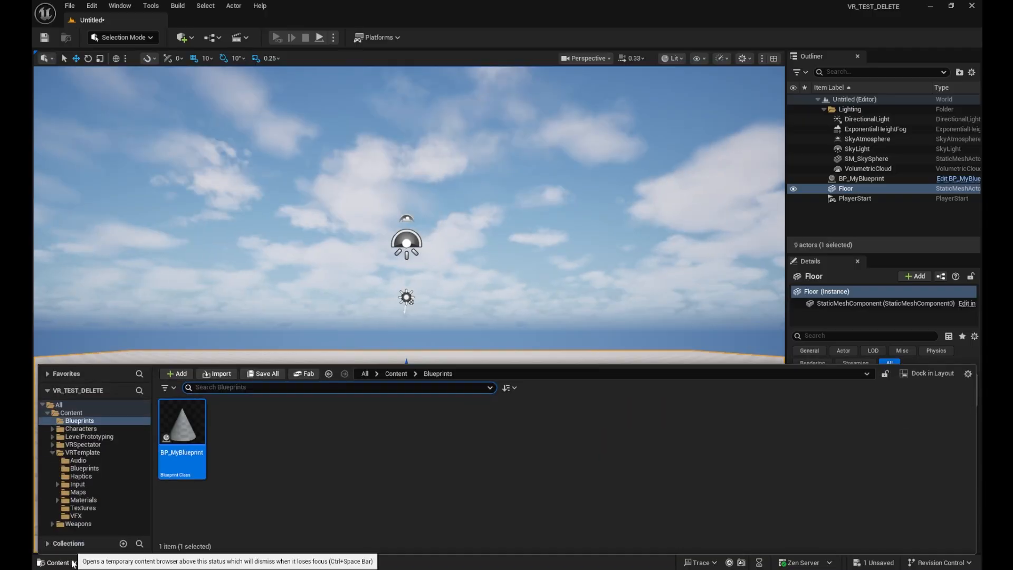
left_click(385, 463)
left_click(392, 322)
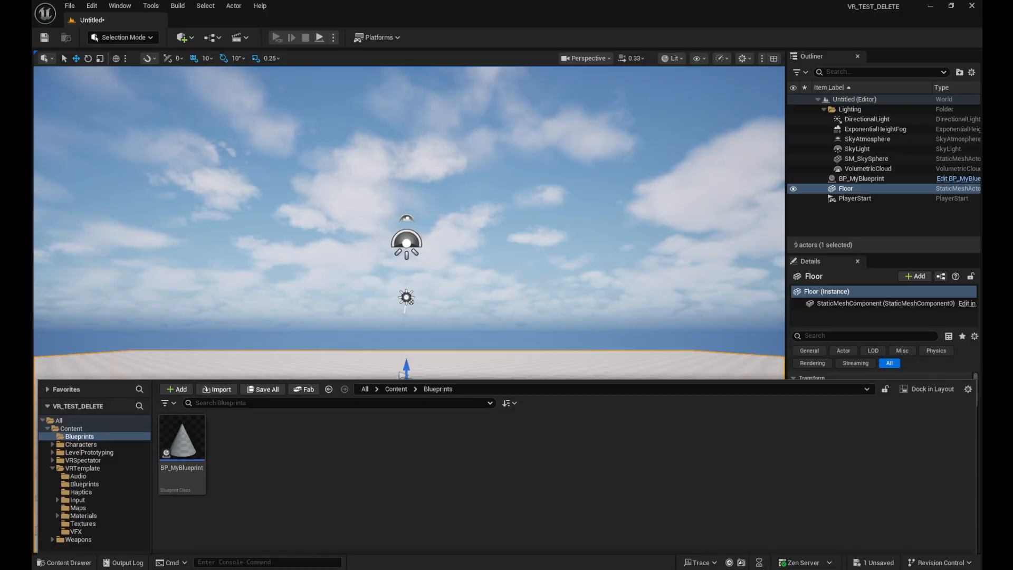
left_click(320, 418)
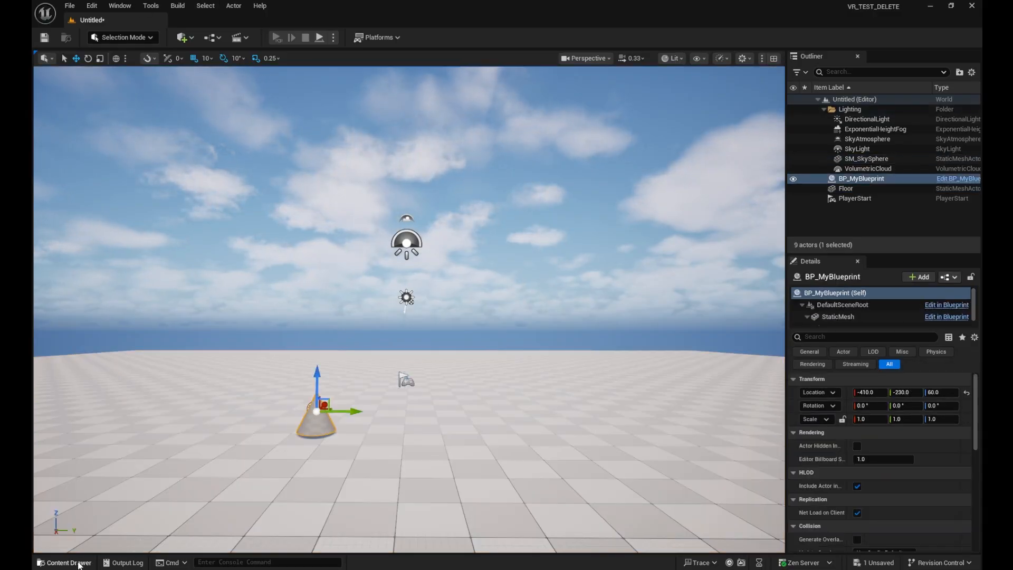
Add a Cube shape to the level and lower it towards the floor to a Z location of 60
left_click(195, 38)
mouse_move(254, 163)
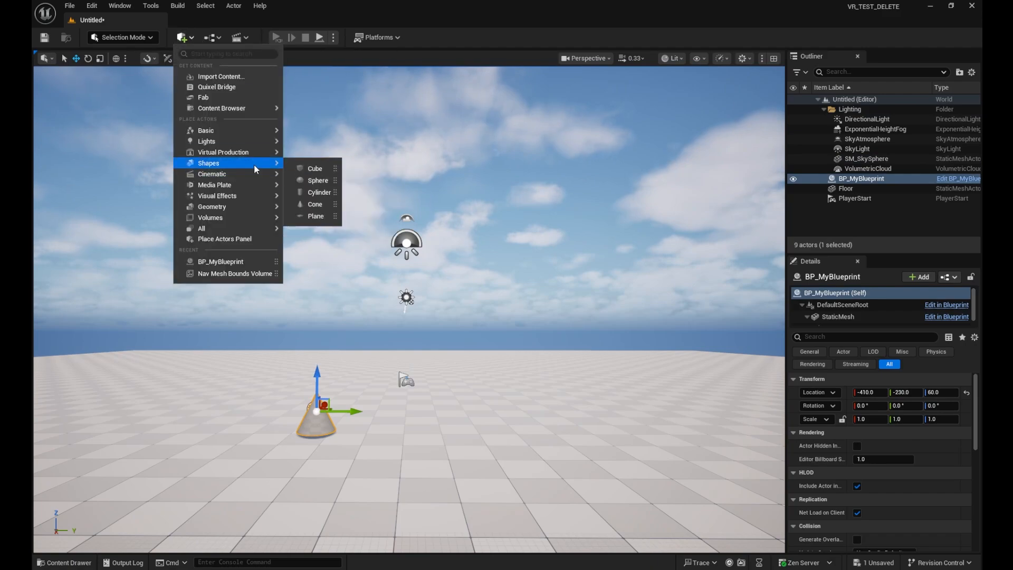
left_click(311, 168)
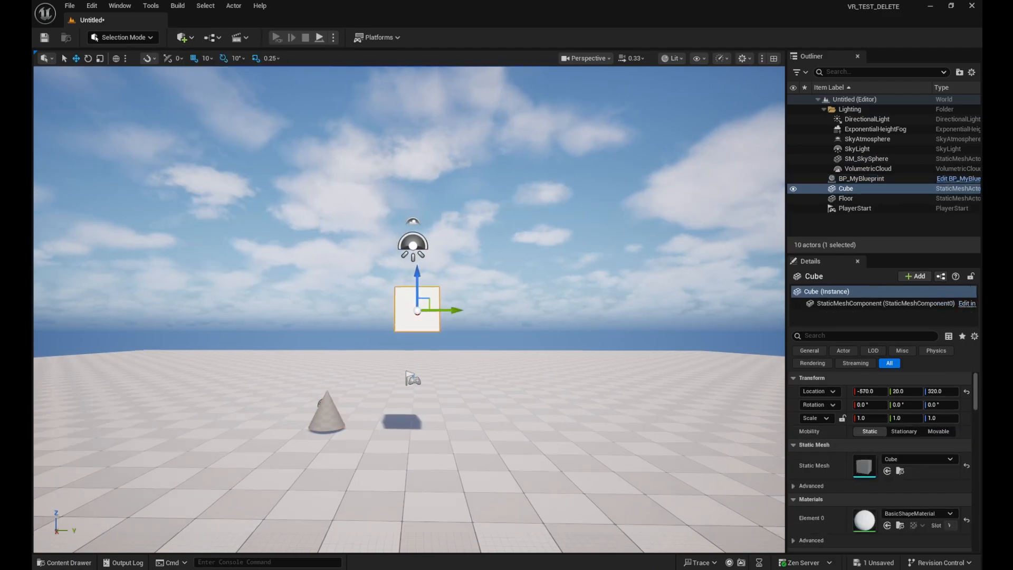
left_click_drag(416, 288, 424, 382)
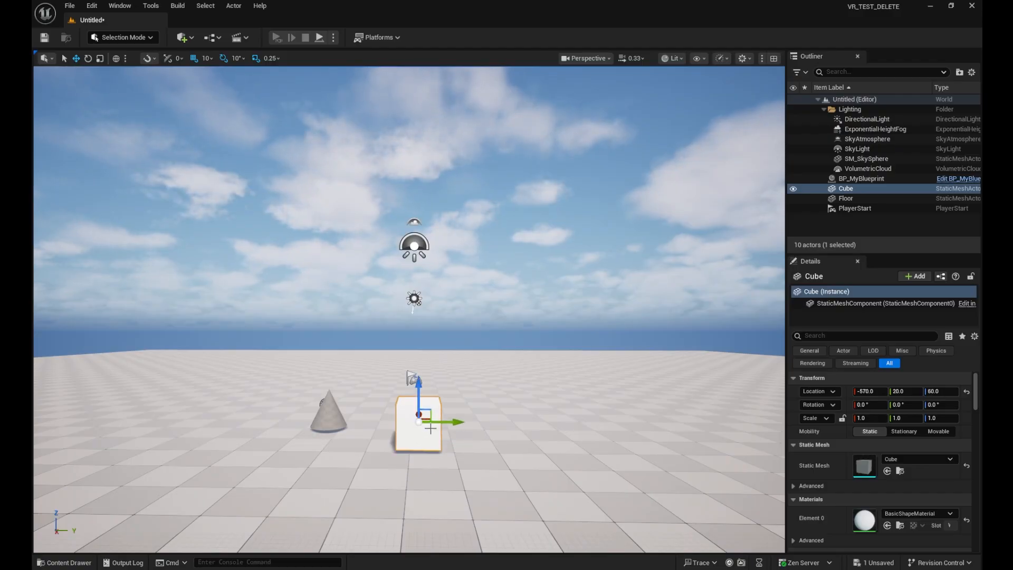
Convert the cube to a New Subclass Blueprint of StaticMeshActor named BP_Cube, stored in the Blueprints folder
left_click(219, 38)
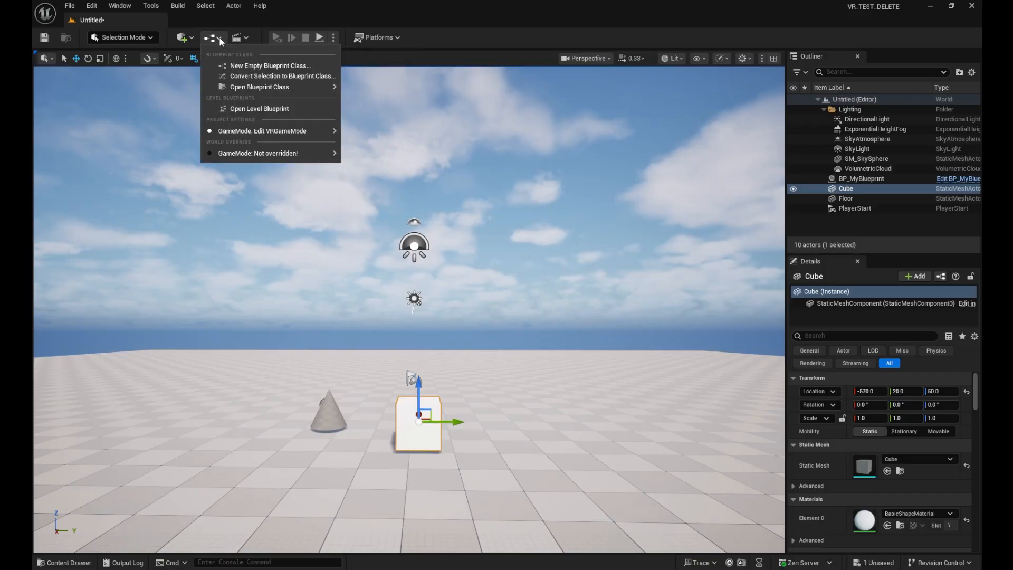
left_click(239, 76)
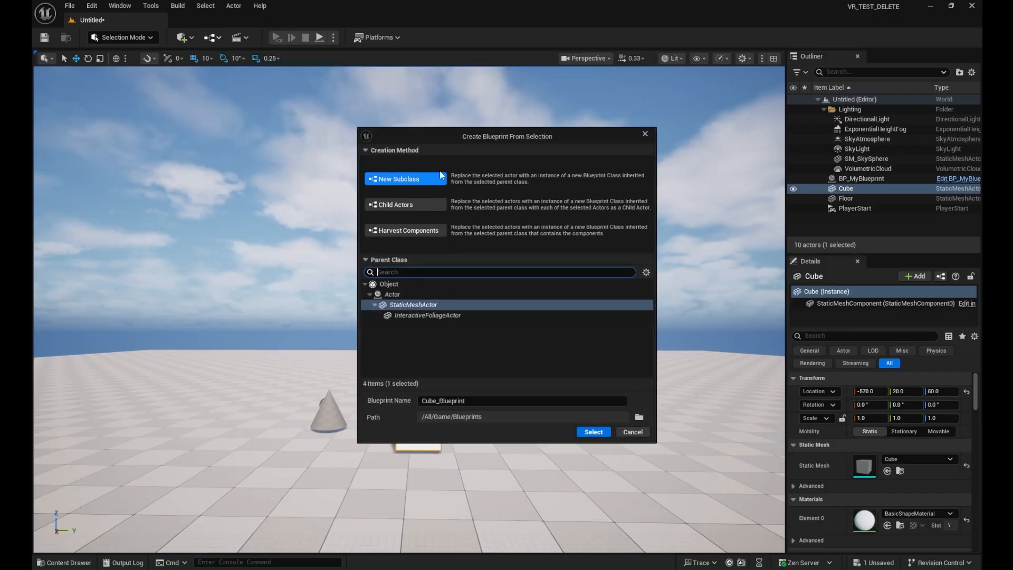
left_click(639, 417)
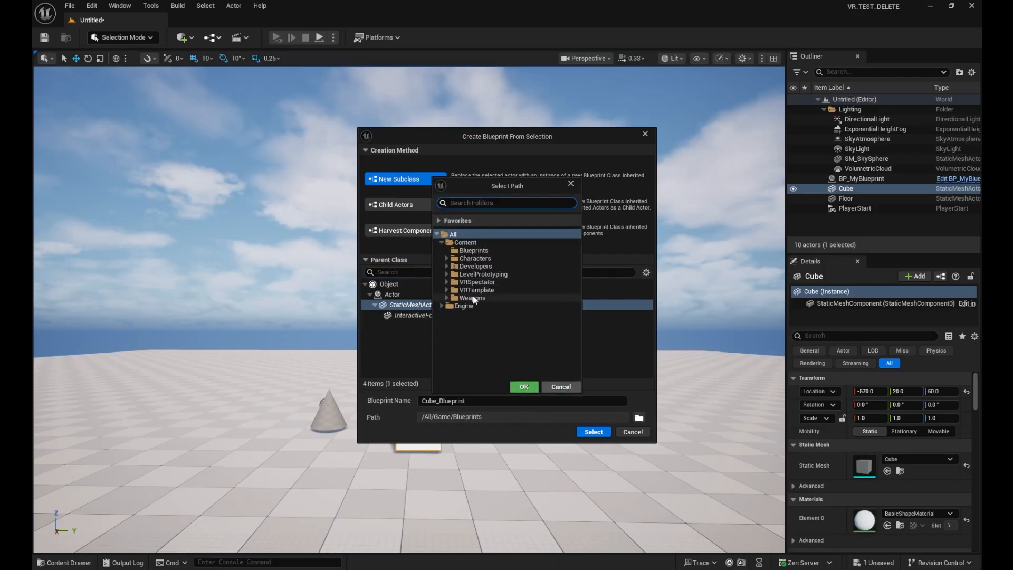
left_click(473, 251)
left_click(522, 386)
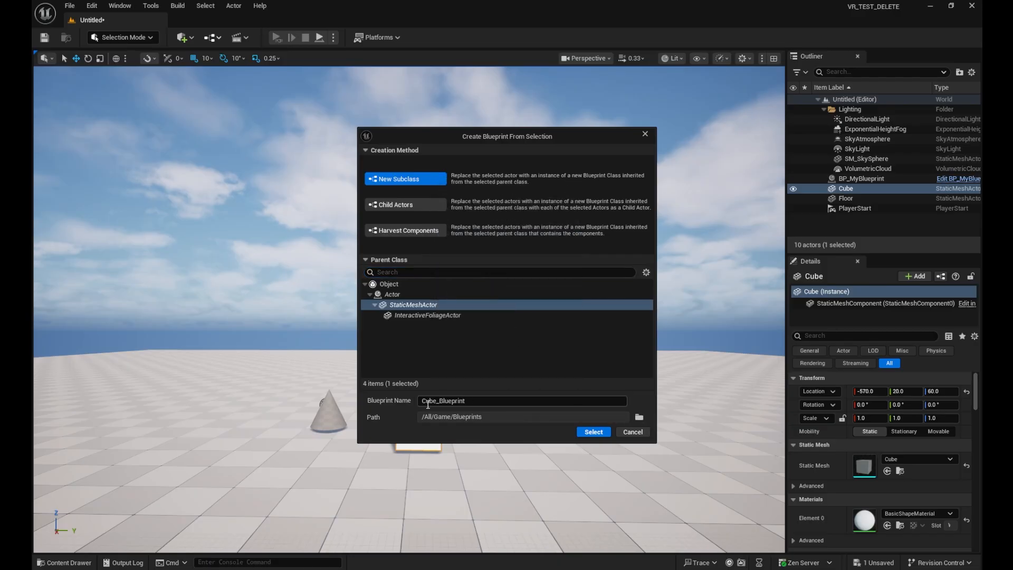
left_click(422, 401)
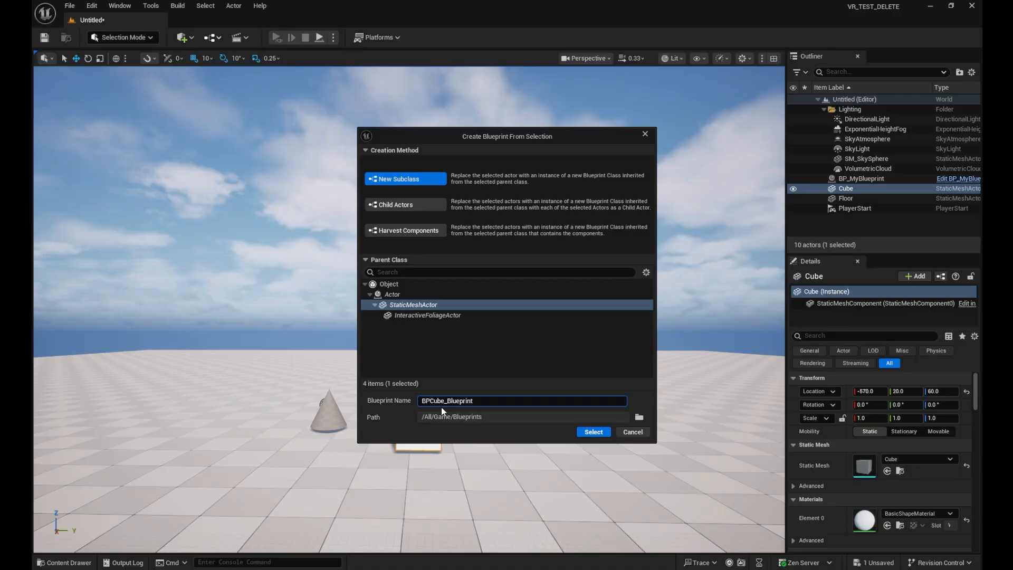
left_click_drag(476, 400, 451, 399)
key("BackSpace")
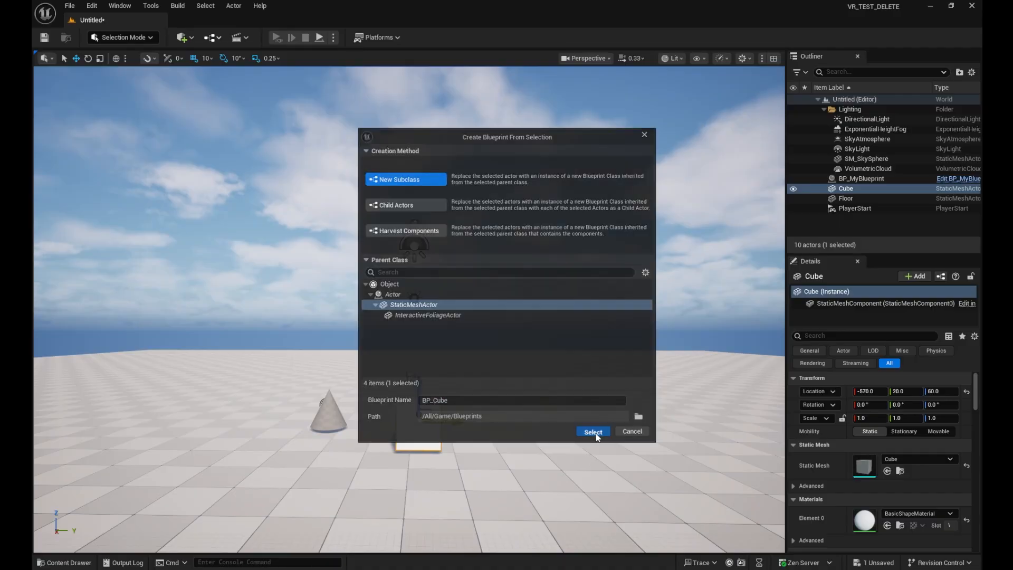
left_click(594, 432)
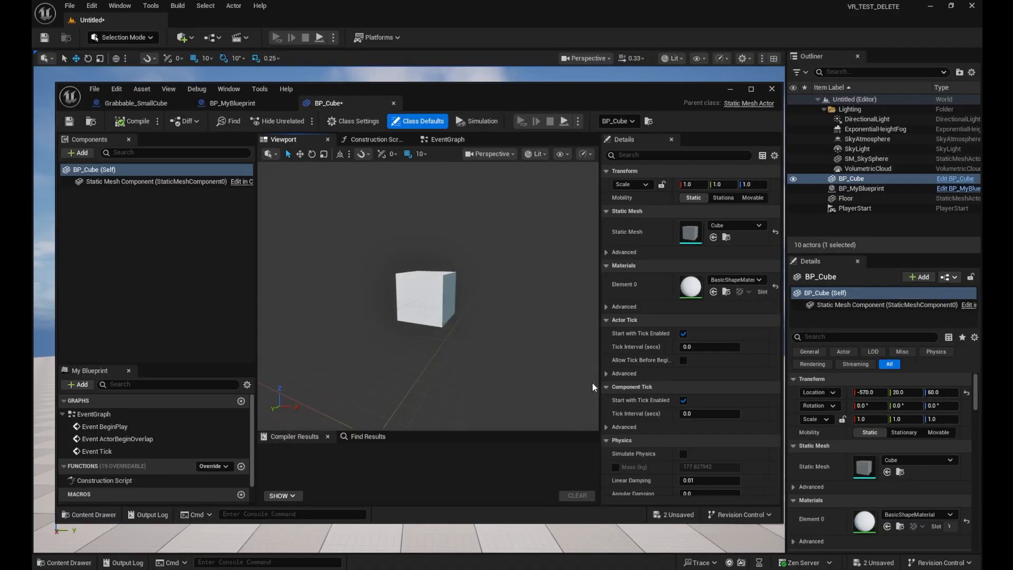
Try the CursorPointer mesh on the Static Mesh Component of BP_Cube, and undo the mesh change
left_click(136, 181)
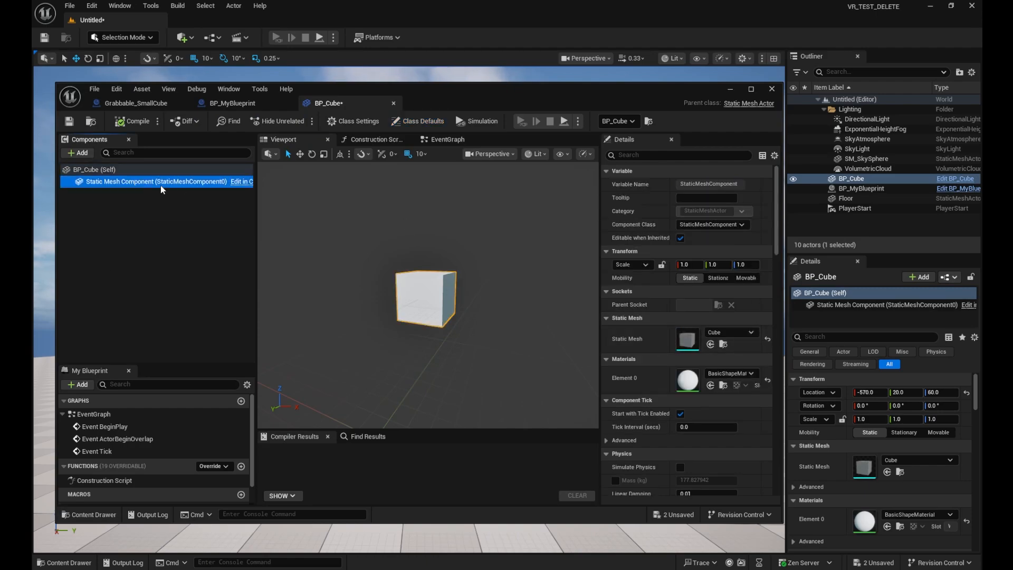
left_click(116, 169)
left_click(109, 182)
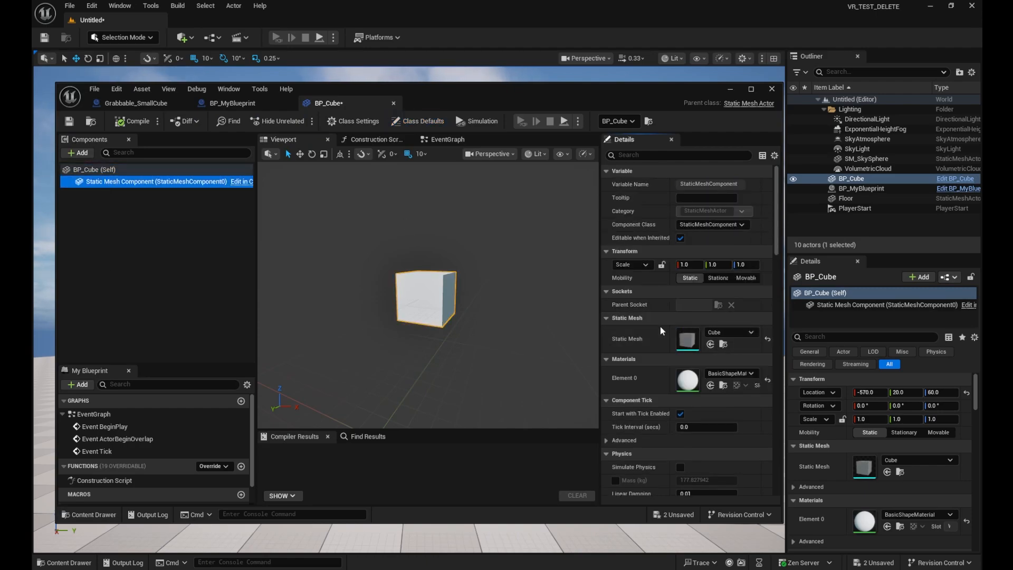
left_click(748, 332)
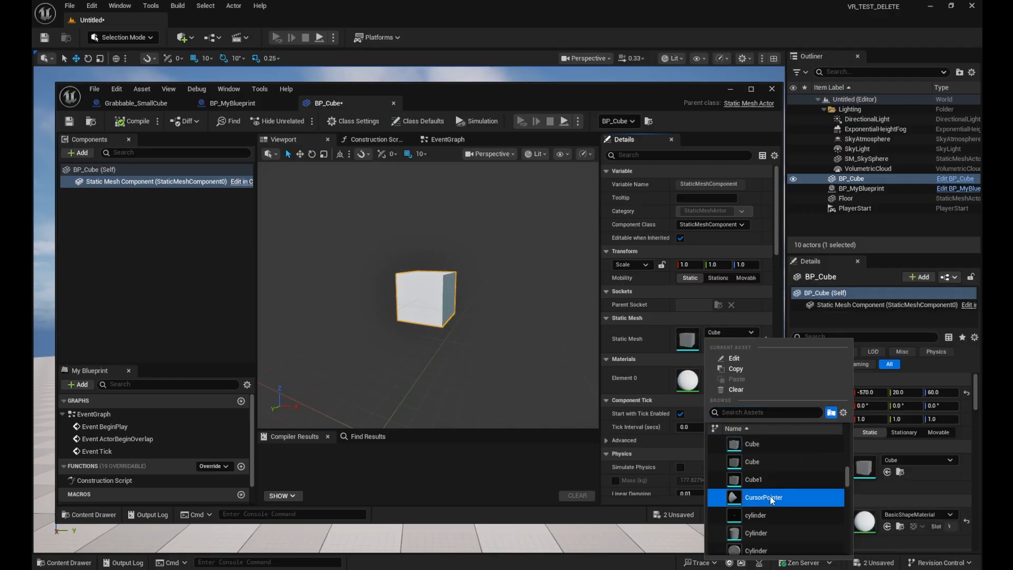
left_click(770, 495)
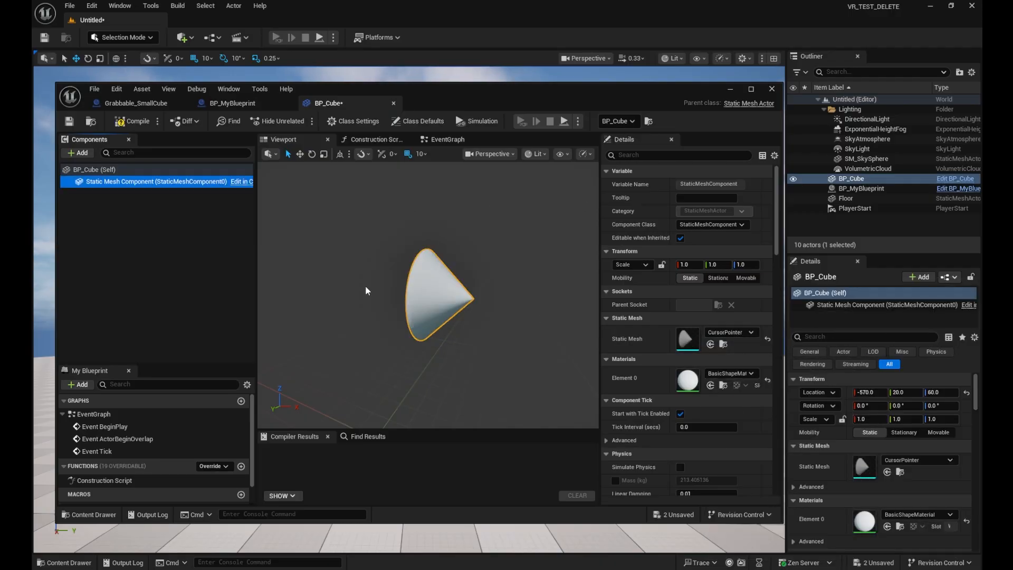
key("ctrl+z")
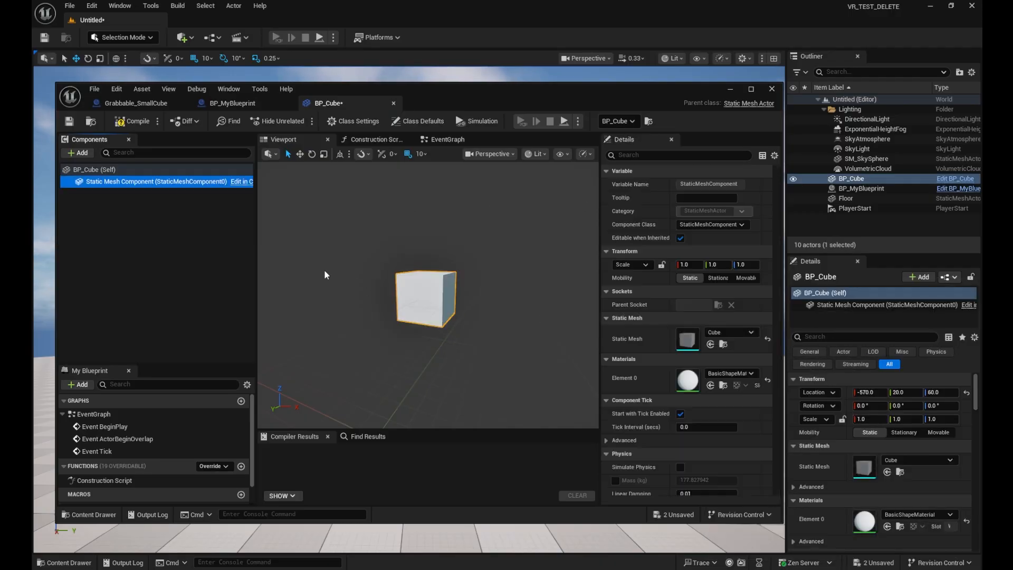
Add a Grab Component under the Static Mesh Component of BP_Cube
left_click(80, 153)
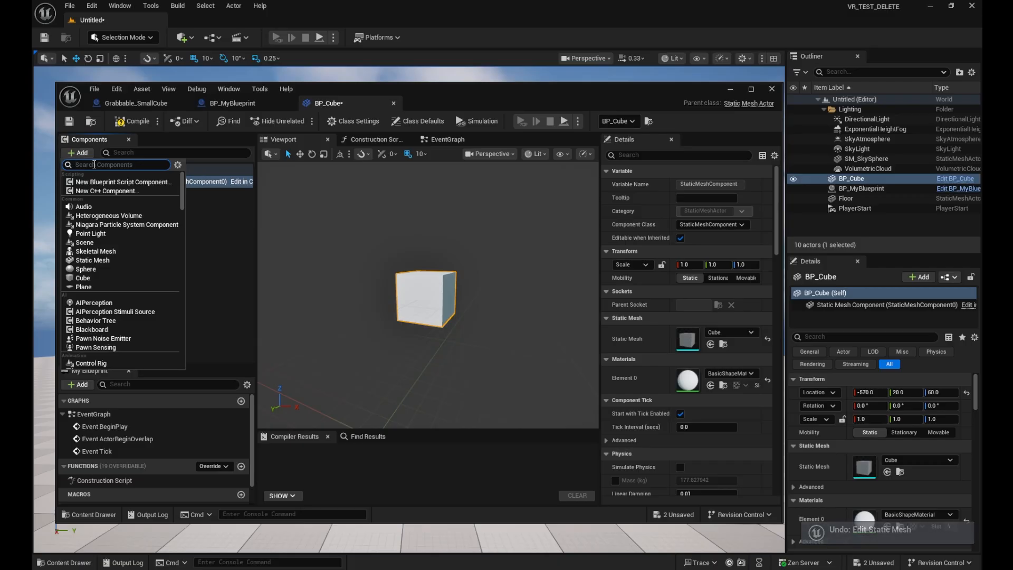
type("ga")
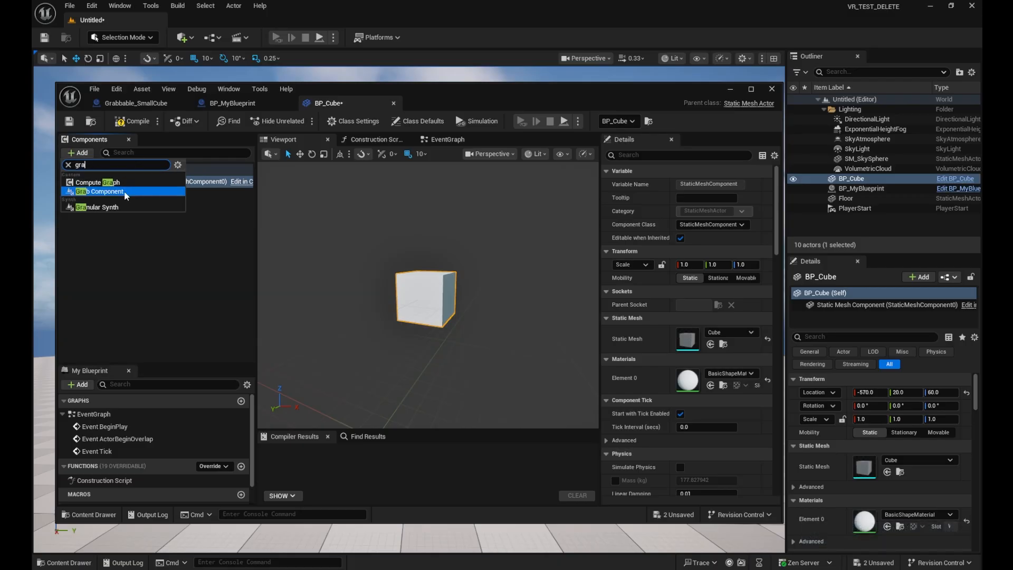
left_click(124, 194)
Set the mobility of BP_Cube's Static Mesh Component to Movable, and compile and save the Blueprint
left_click(140, 182)
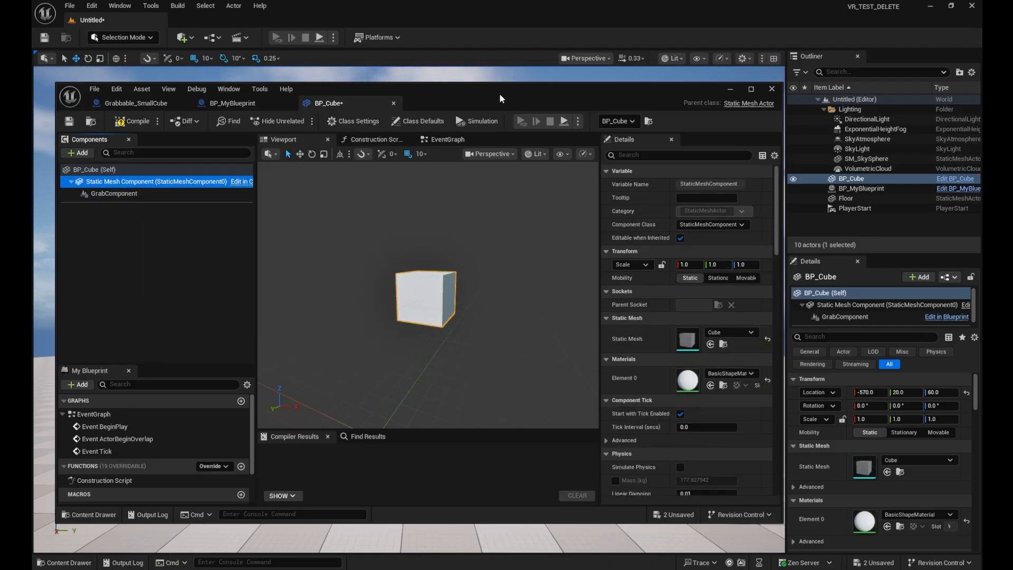
left_click_drag(499, 95, 487, 475)
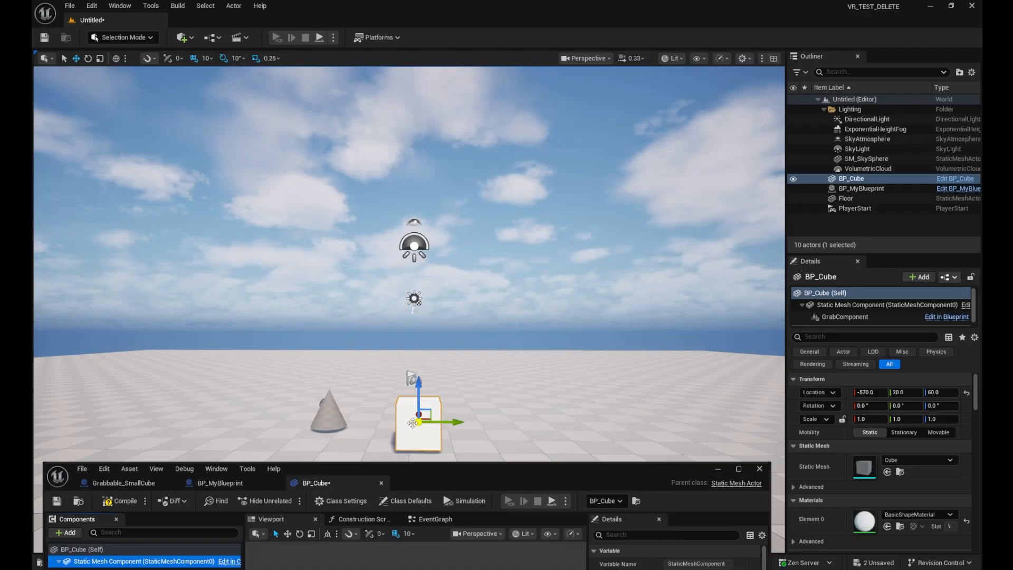
double_click(413, 422)
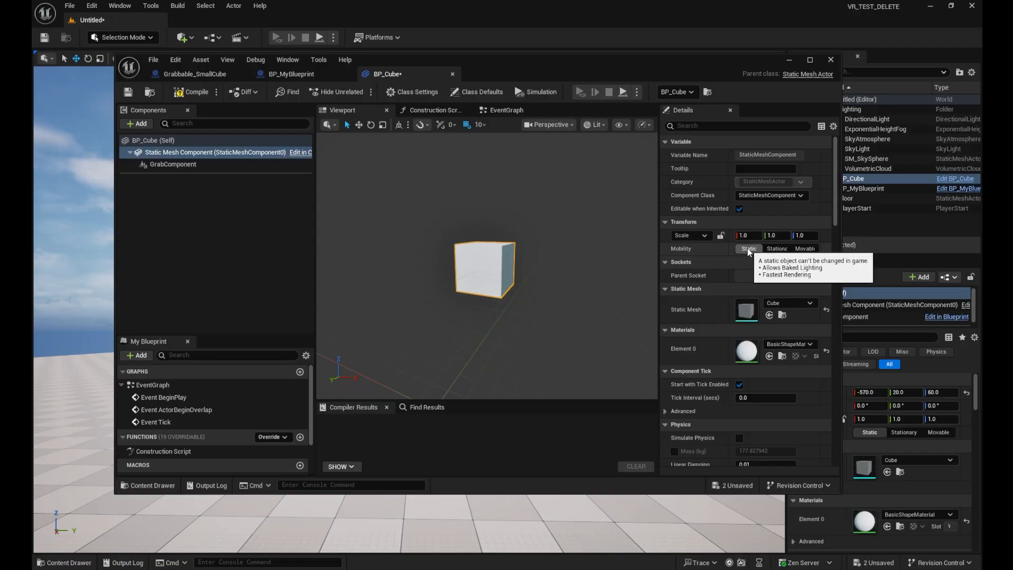
left_click(805, 249)
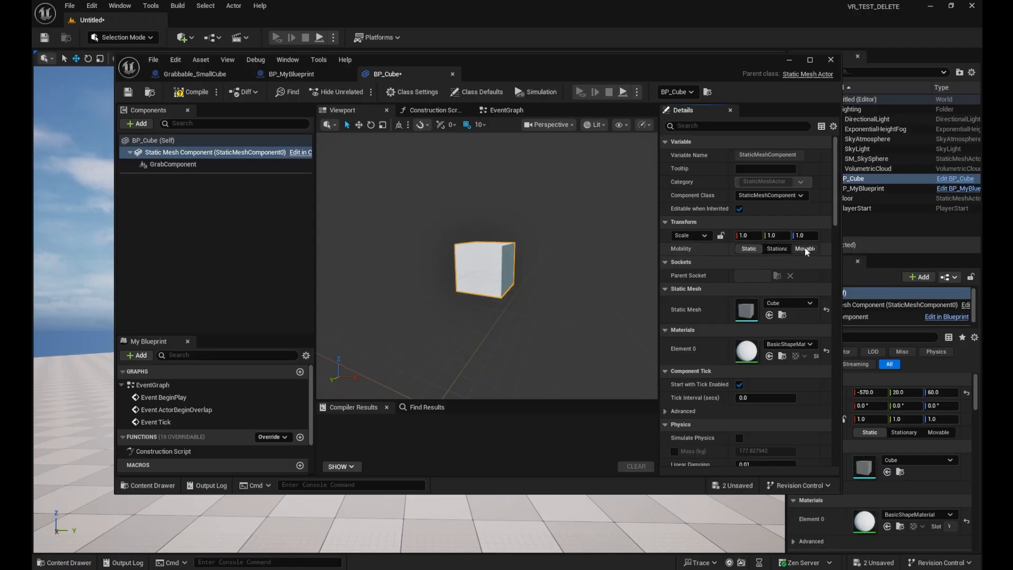
left_click(190, 91)
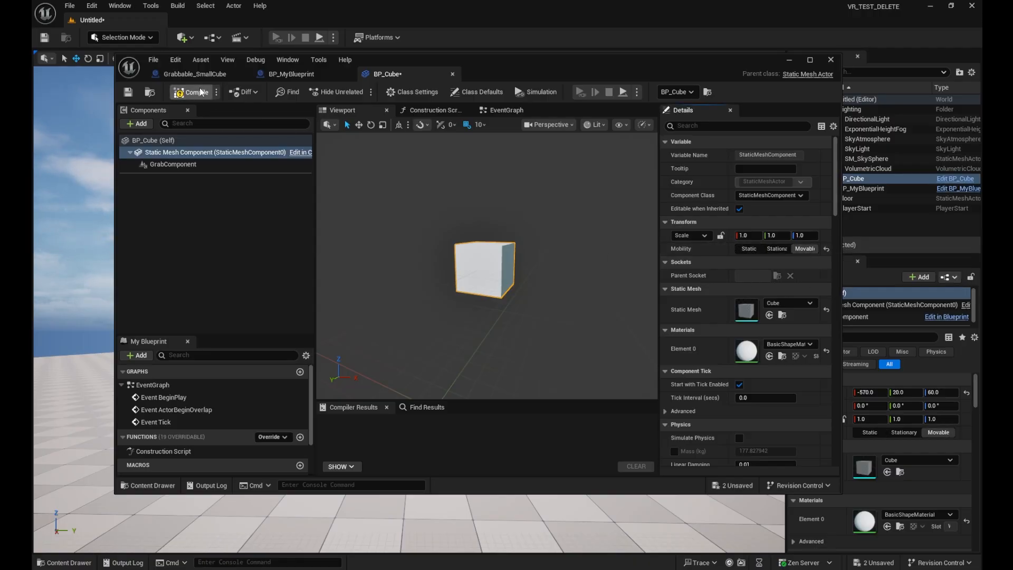
left_click(127, 93)
Enable Simulate Physics on BP_Cube's Static Mesh Component, and compile and save the Blueprint
scroll(738, 385, "down", 1)
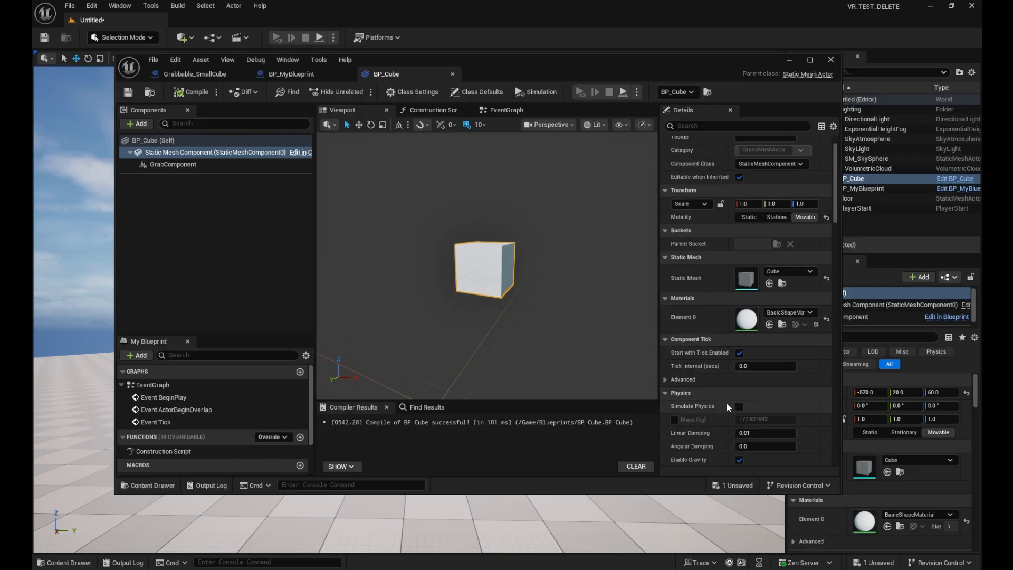
left_click(739, 407)
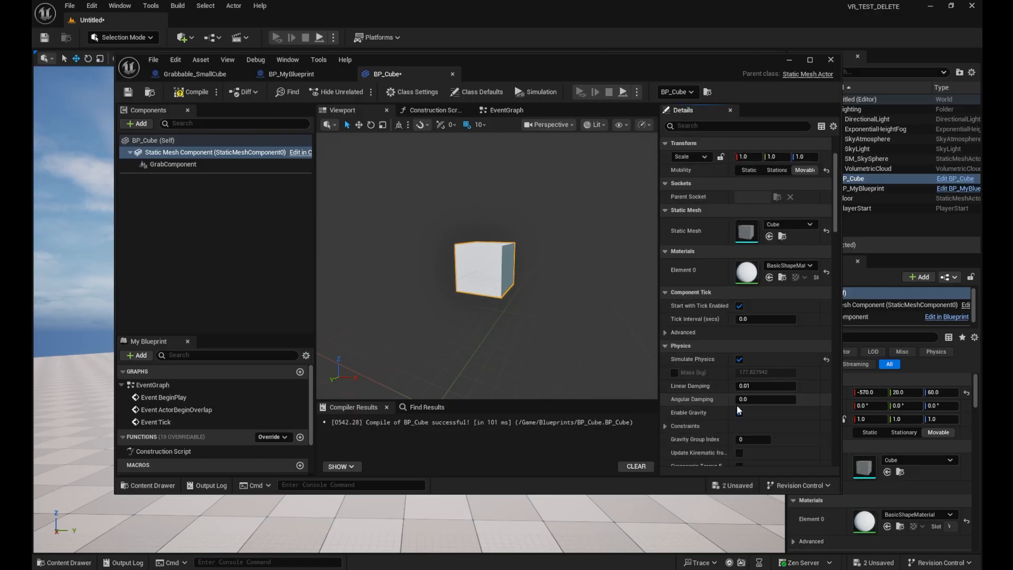
left_click(191, 92)
left_click(128, 92)
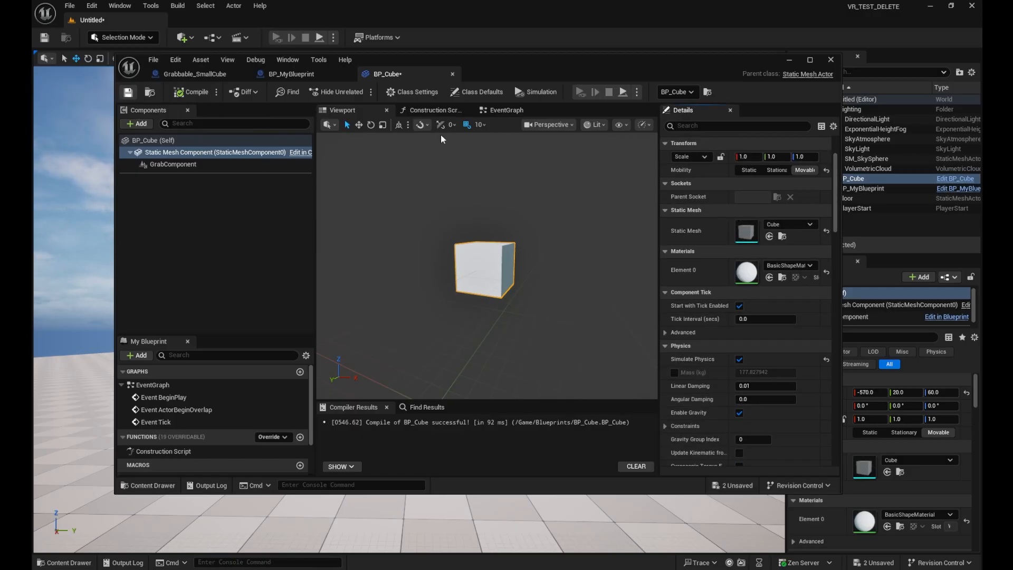
Return to the level and move the cube away from the cone to a Y location of 210 and Z of 80
left_click(790, 59)
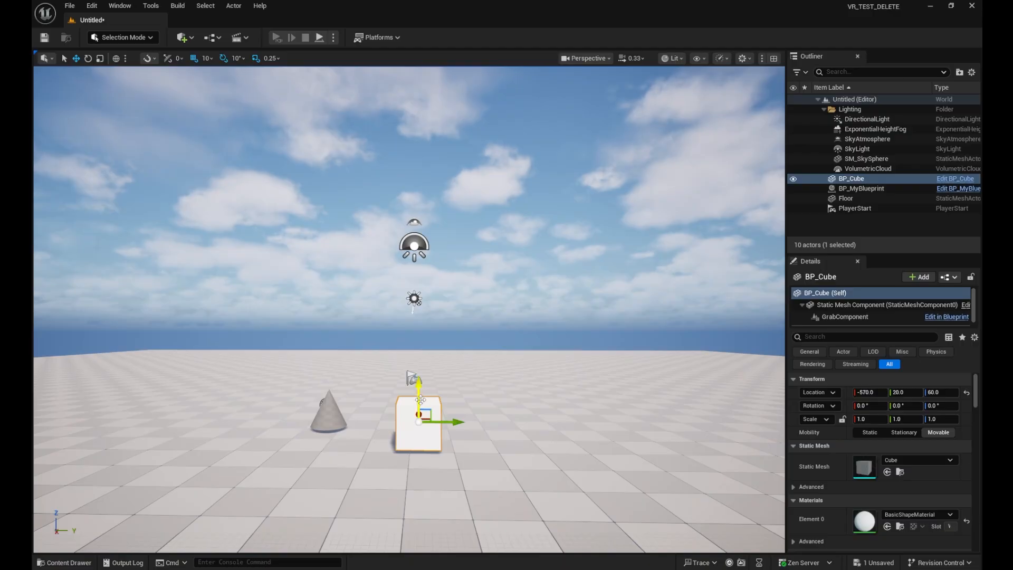
left_click_drag(421, 400, 420, 378)
right_click_drag(457, 412, 448, 412)
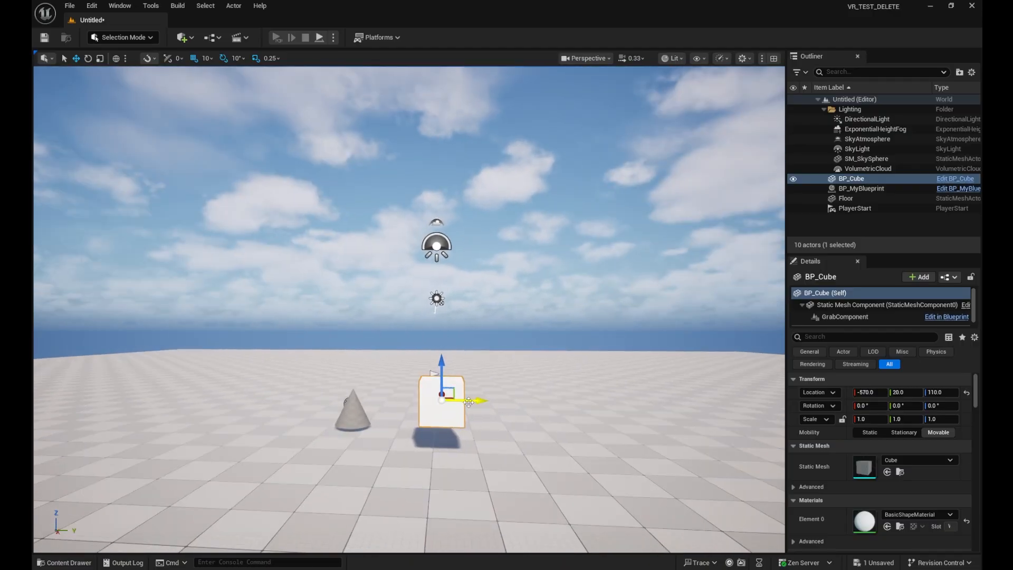
left_click_drag(468, 402, 552, 402)
left_click_drag(525, 364, 524, 378)
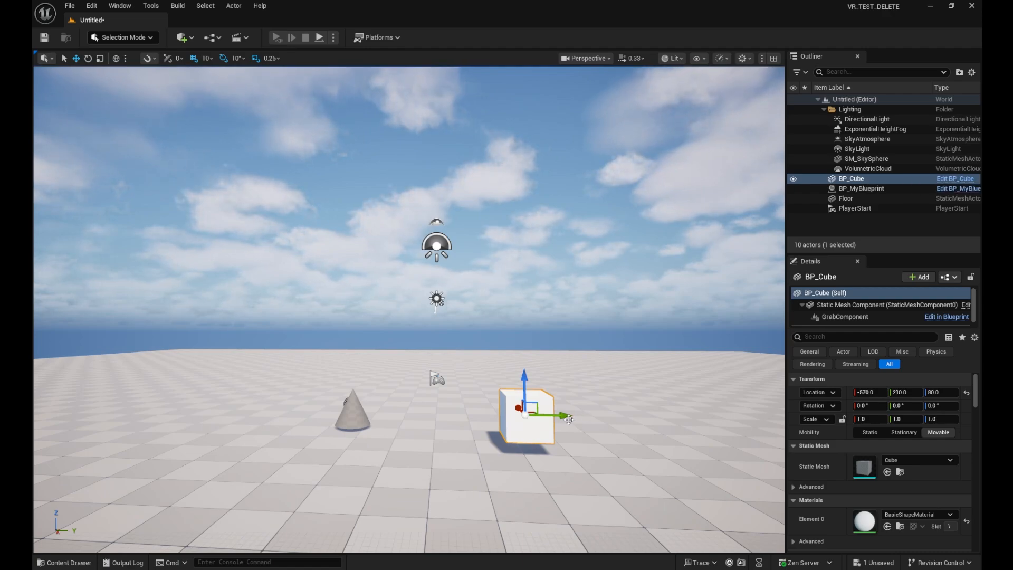
Duplicate the cube along Y to a location of 420 and change the copy's static mesh to Cylinder
left_click_drag(569, 419, 667, 418, "alt")
left_click(926, 461)
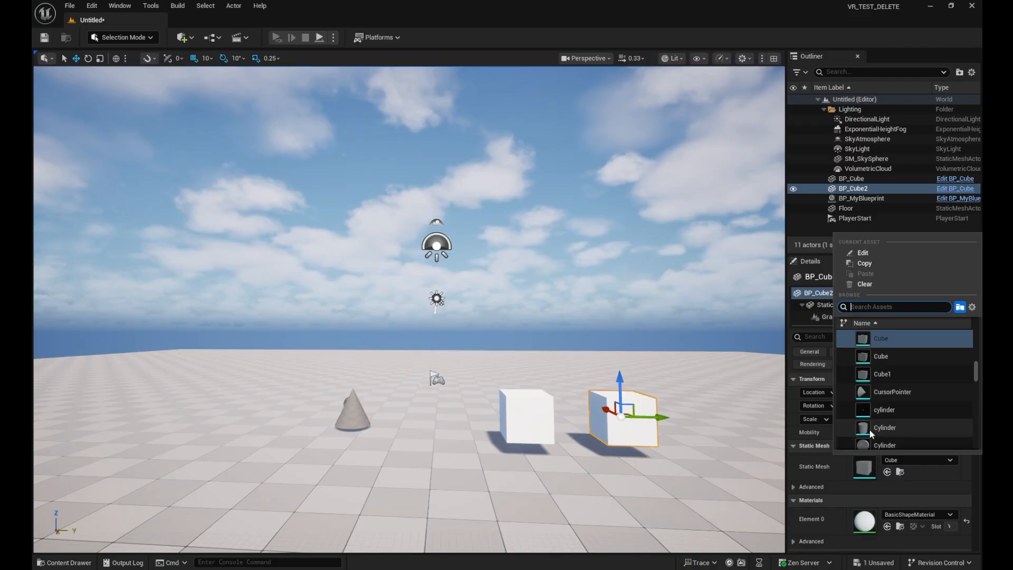
left_click(905, 427)
left_click(605, 451)
left_click(627, 434)
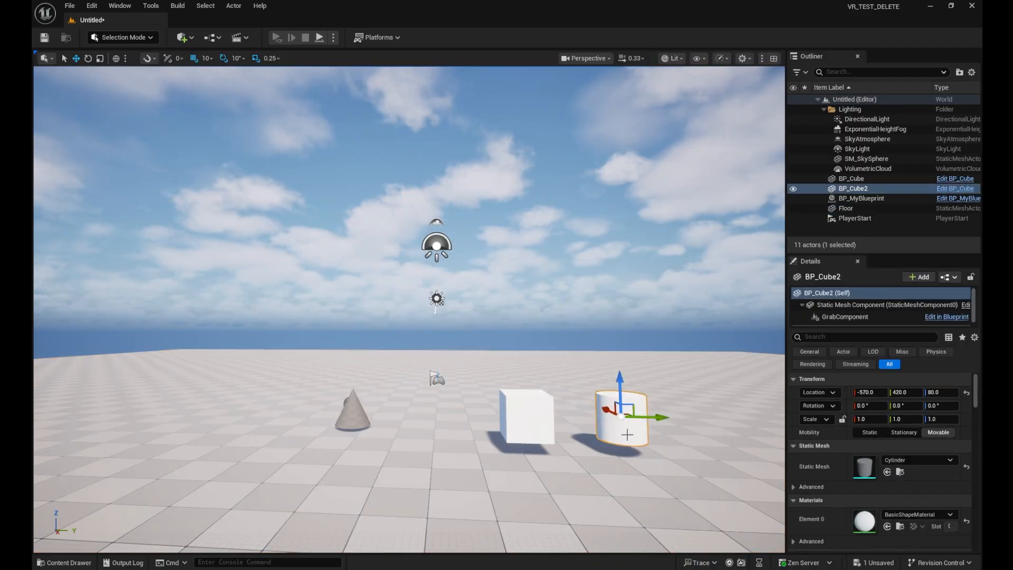
Open the BP_Cube Blueprint from the original cube and view the settings of its GrabComponent
left_click(530, 430)
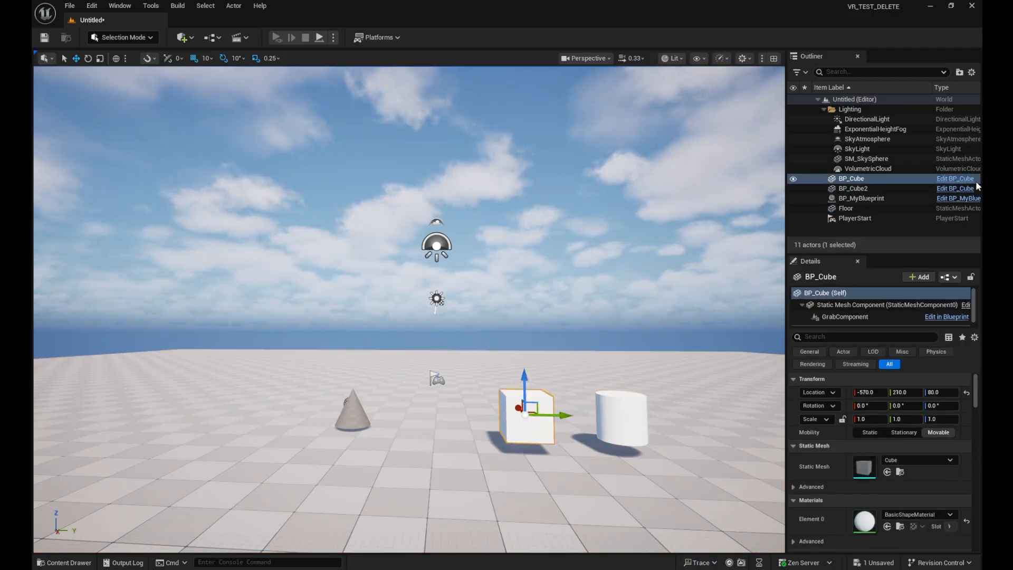
left_click(956, 178)
left_click(228, 165)
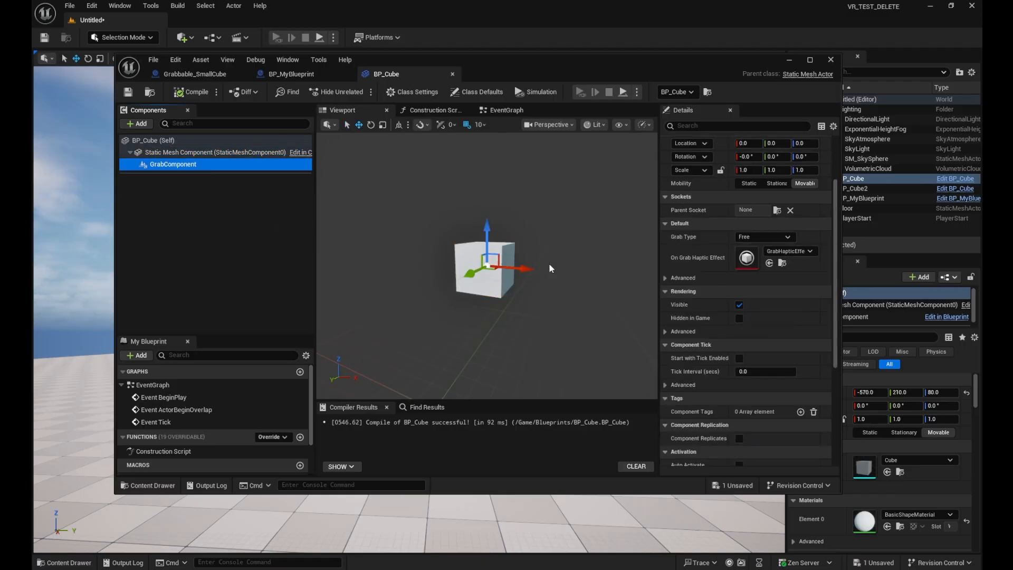